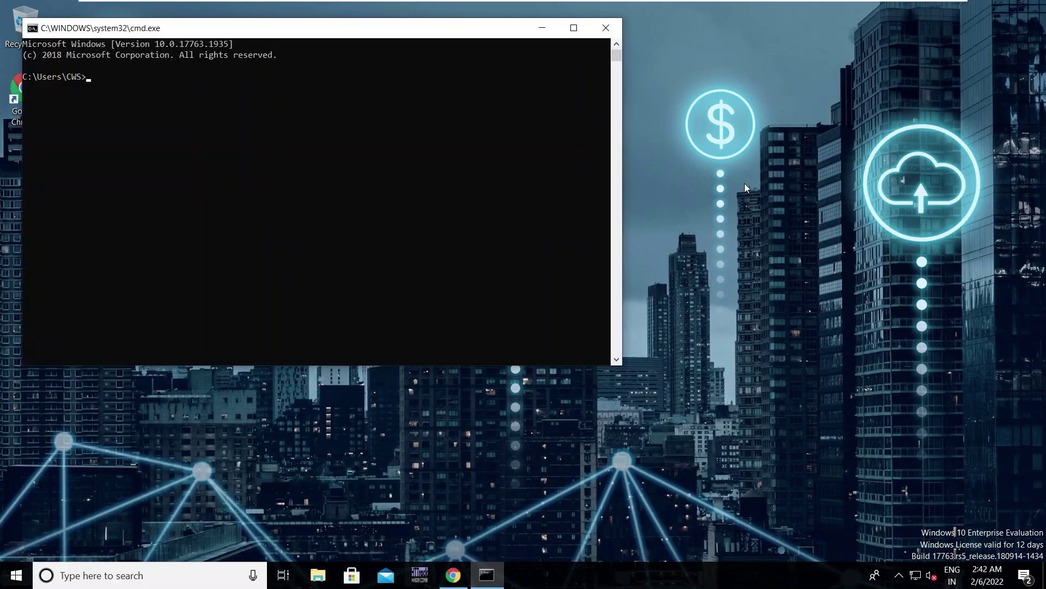
# Step: Check the installed Java version by running java -version
pyautogui.write('java -version')
pyautogui.press('Return')
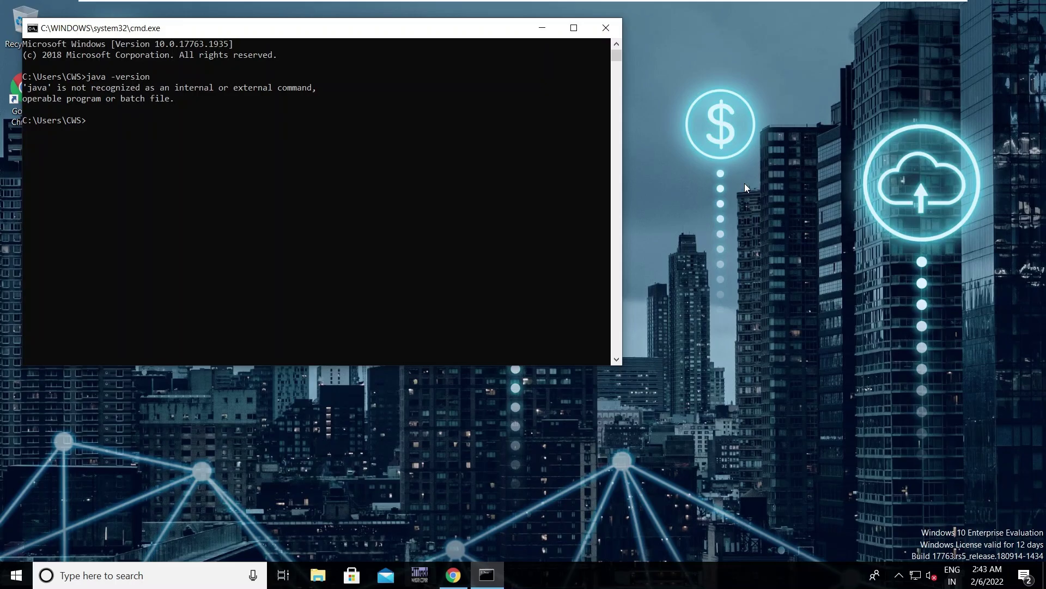
# Step: Switch to Chrome and download the JDK 17 x64 Installer for Windows from Oracle's Java Downloads page
pyautogui.click(454, 575)
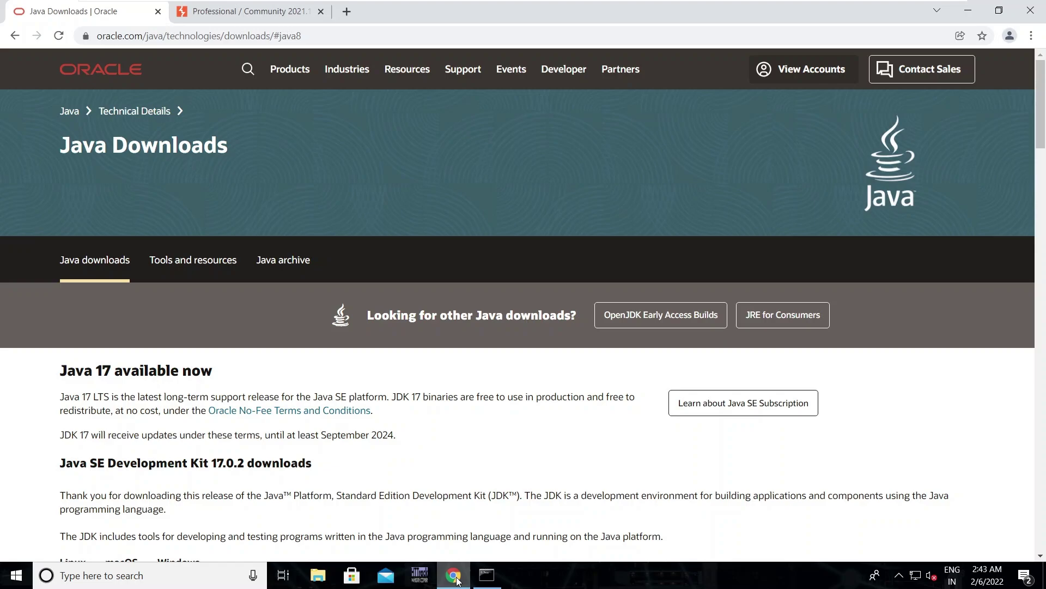
pyautogui.scroll(-8, 380, 524)
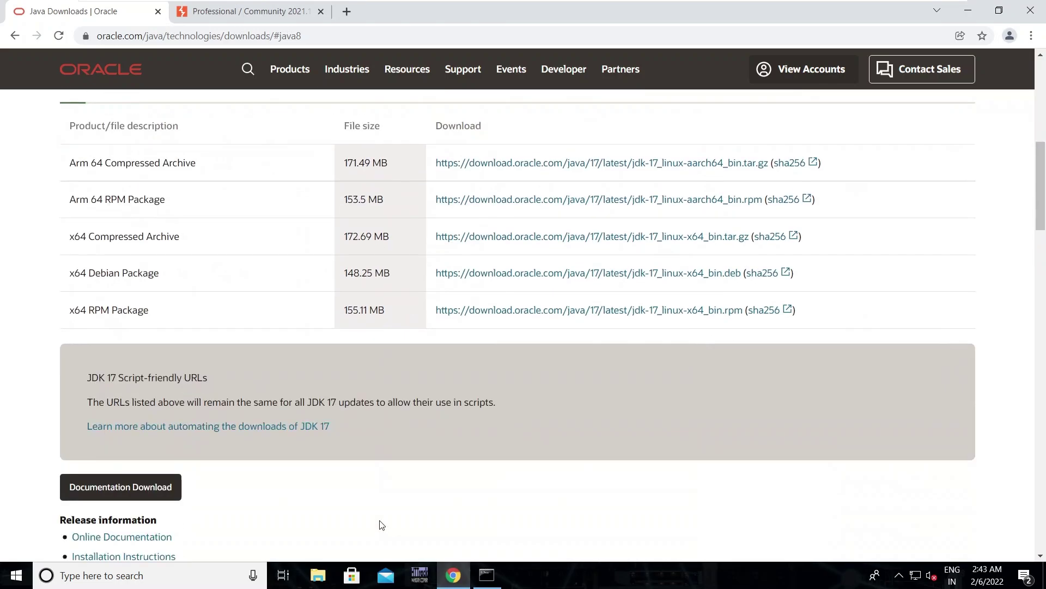
pyautogui.scroll(3, 380, 524)
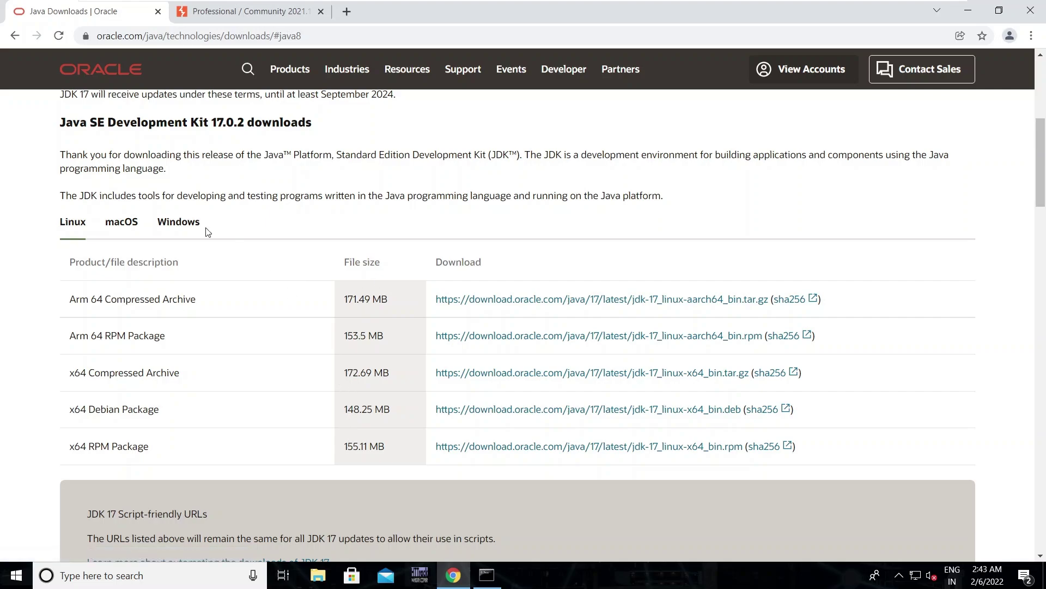
pyautogui.click(174, 221)
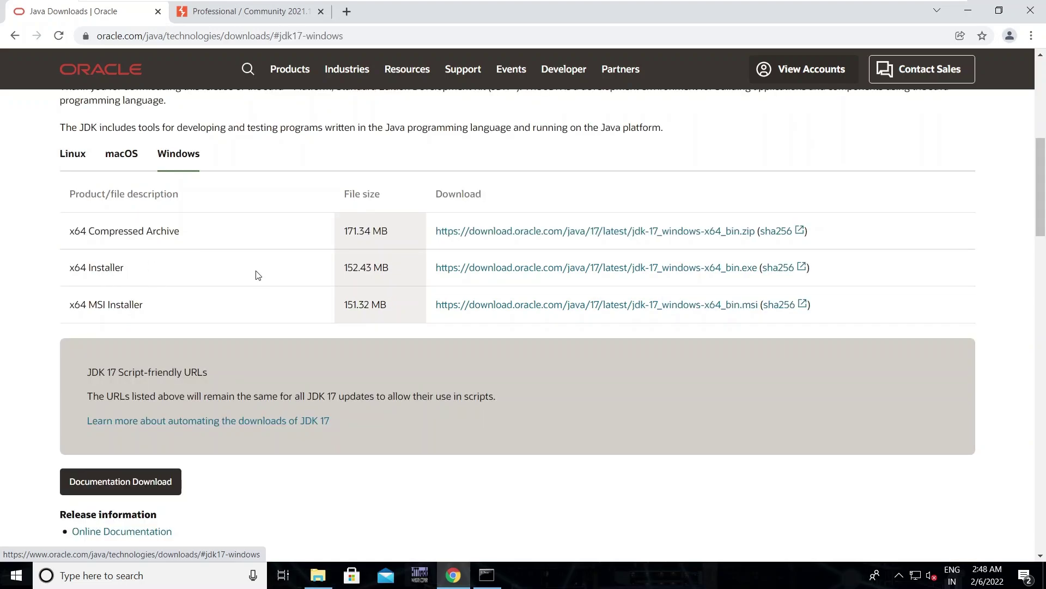
pyautogui.click(471, 272)
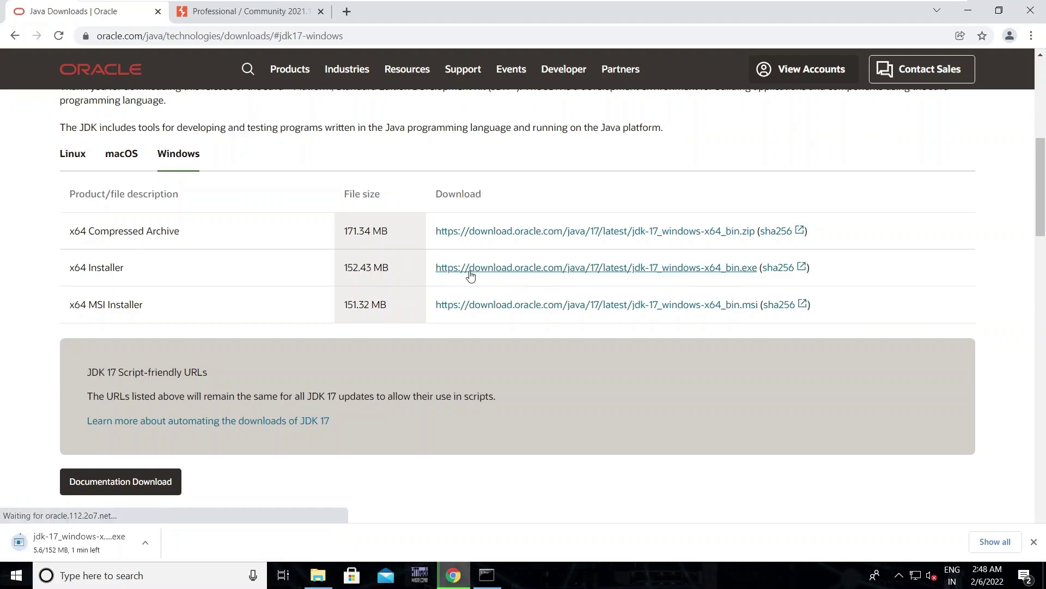
pyautogui.scroll(-4, 470, 277)
pyautogui.scroll(-9, 470, 277)
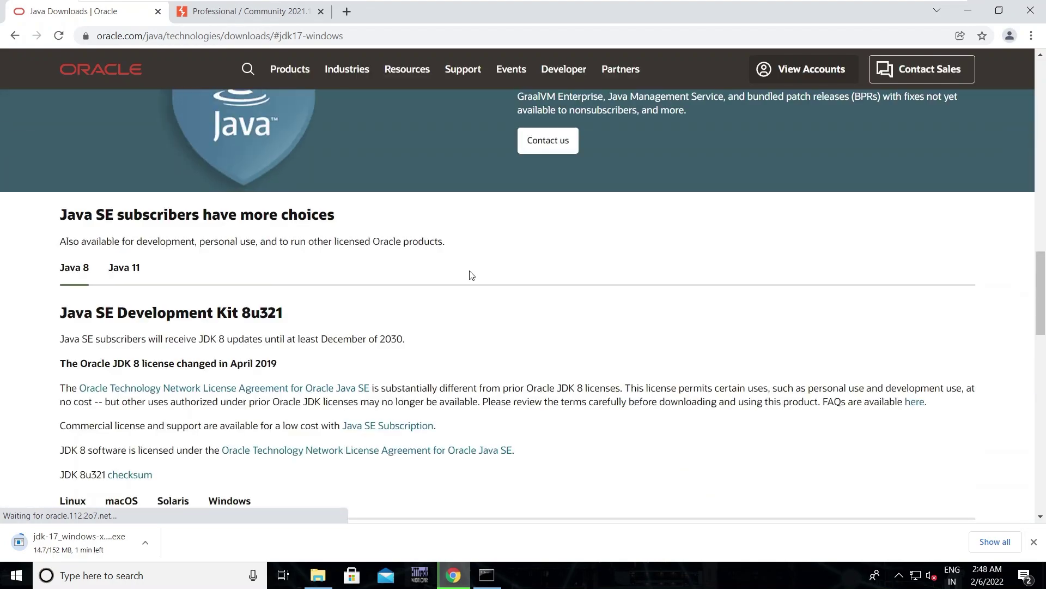
pyautogui.scroll(-8, 470, 277)
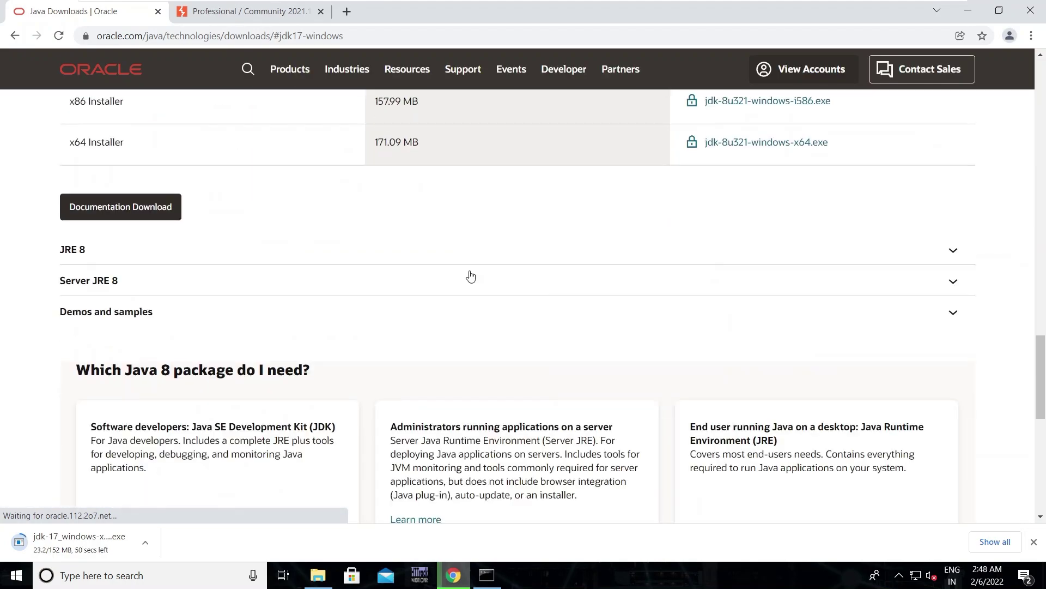
pyautogui.scroll(1, 472, 274)
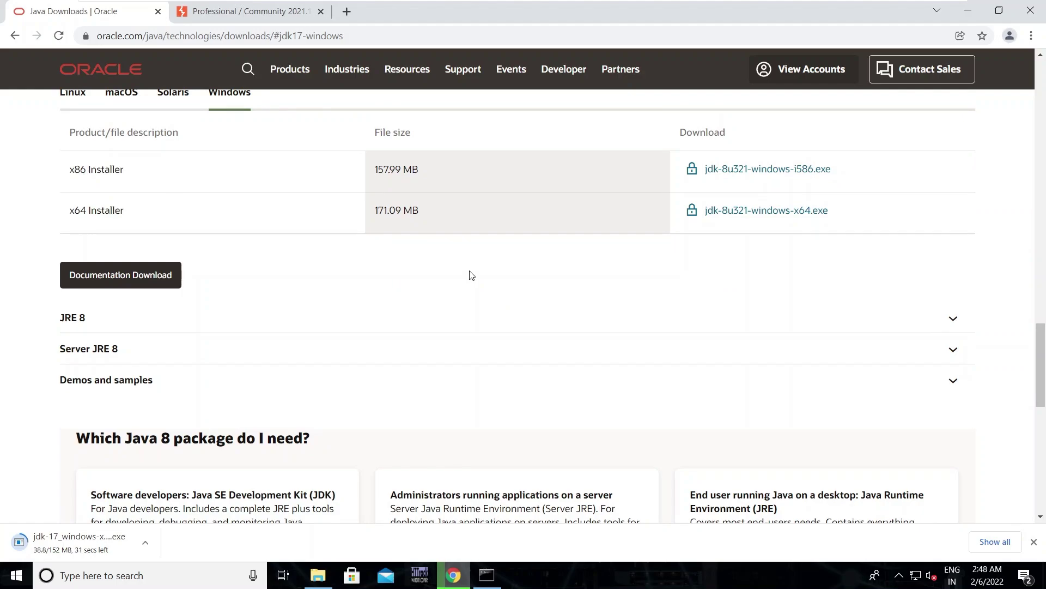
pyautogui.scroll(15, 469, 275)
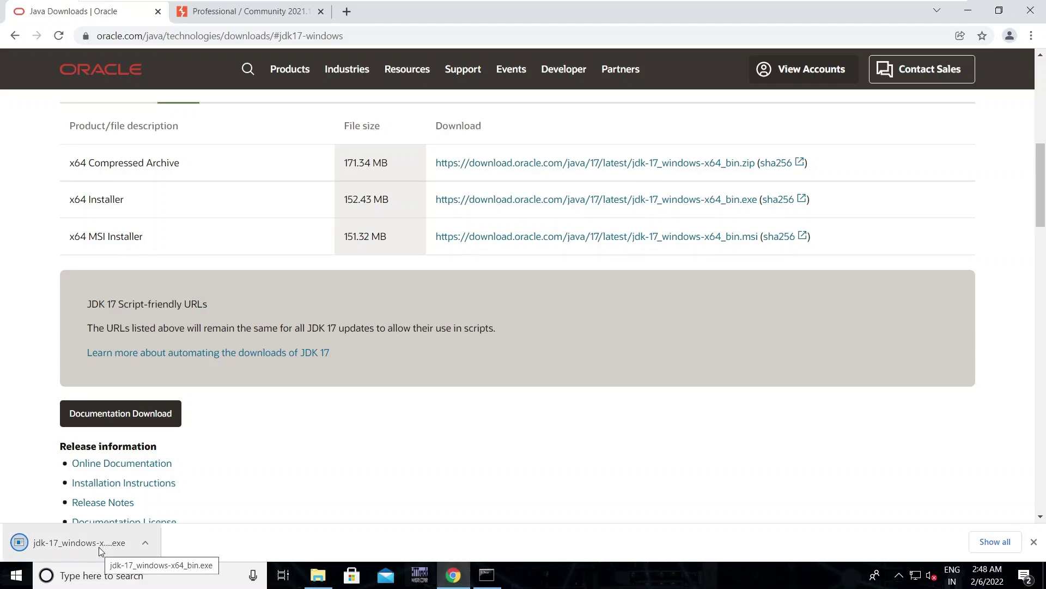
# Step: Install Java SE Development Kit 17.0.2 from jdk-17_windows-x64_bin in Downloads with the default settings and close the finished wizard
pyautogui.doubleClick(157, 116)
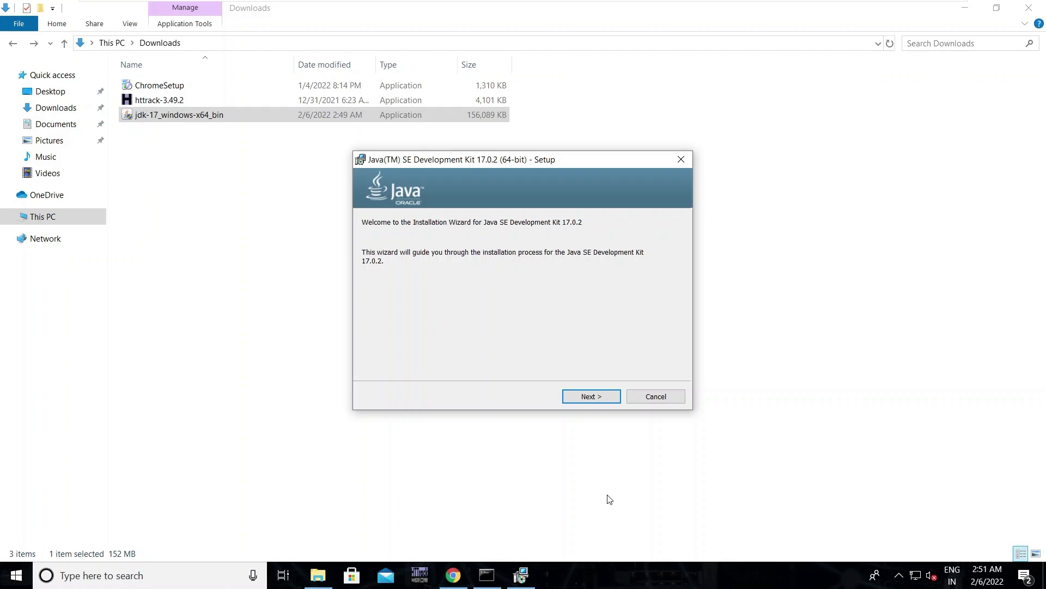
pyautogui.click(588, 398)
pyautogui.click(588, 398)
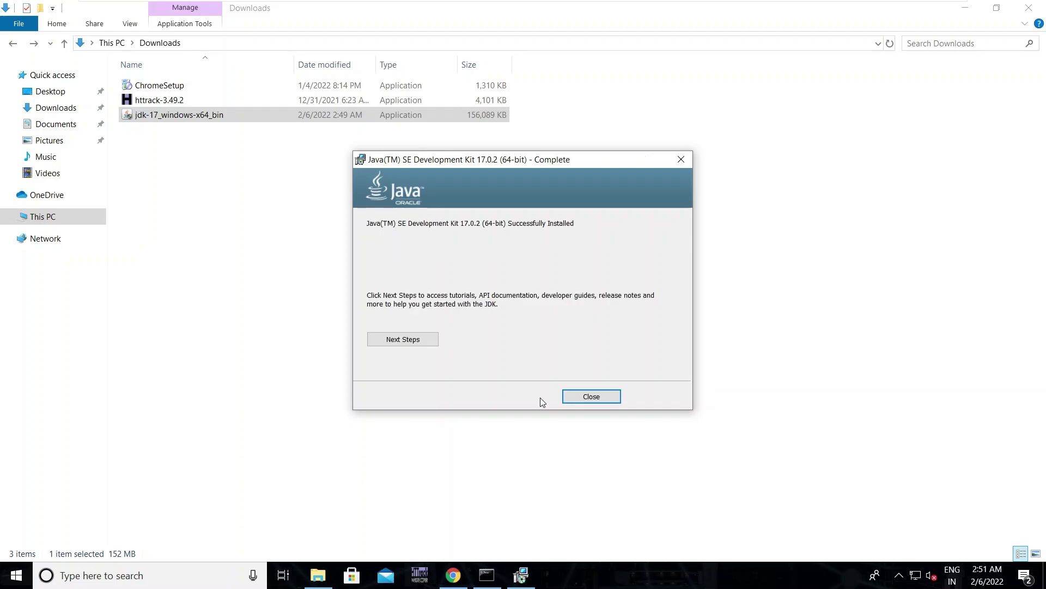
pyautogui.click(599, 397)
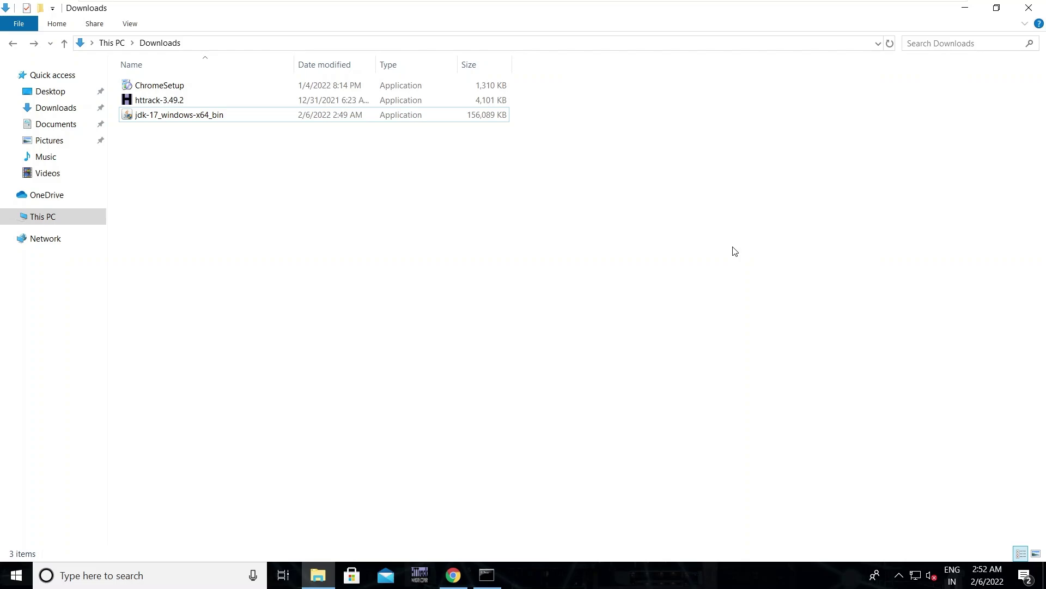
# Step: Restart Windows from the desktop's Shut Down Windows dialog
pyautogui.press('super+d')
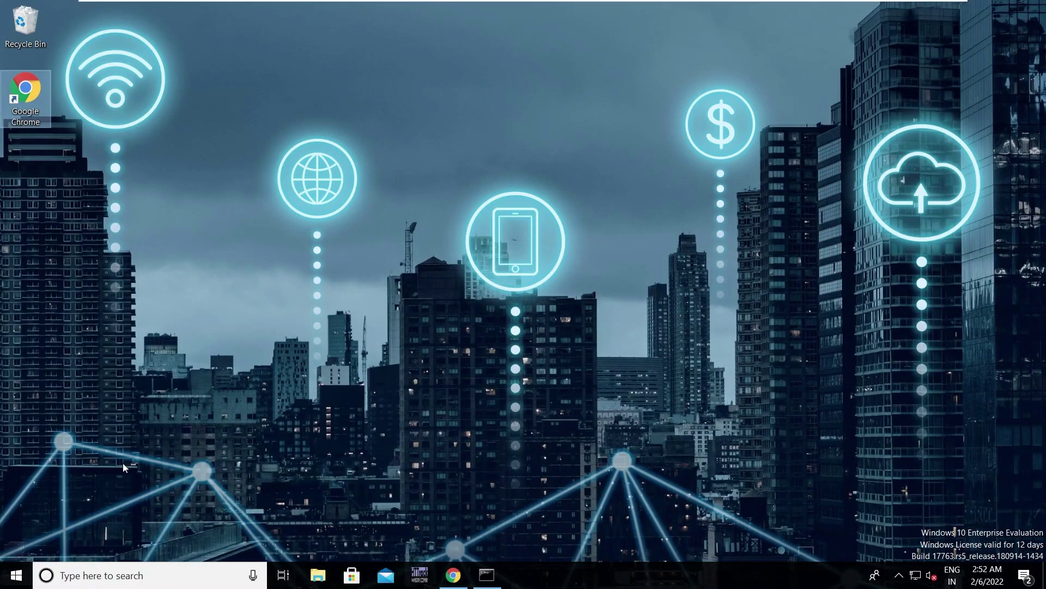
pyautogui.hotkey('alt', 'F4')
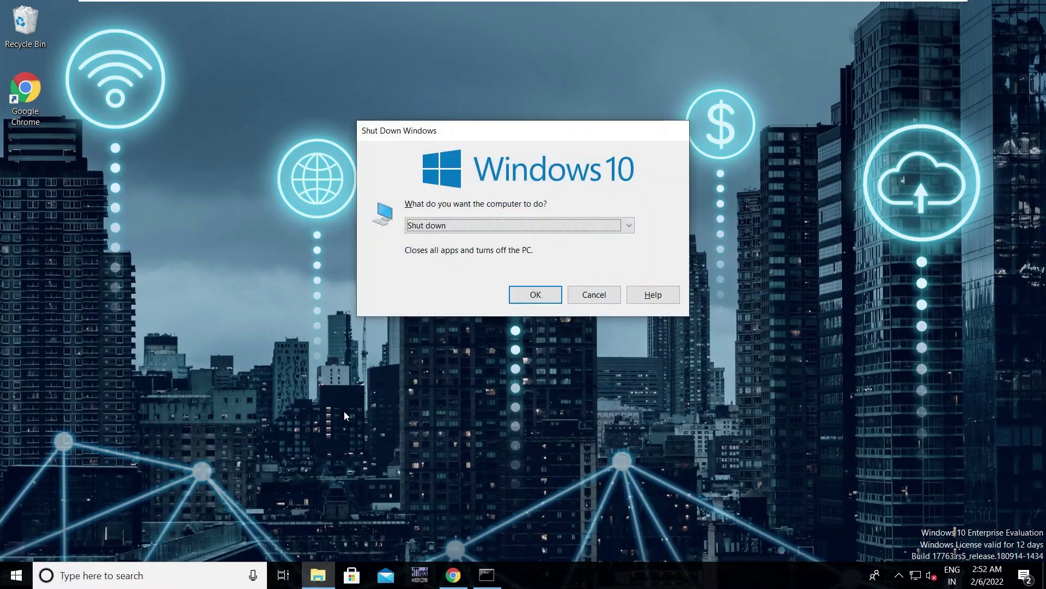
pyautogui.click(630, 225)
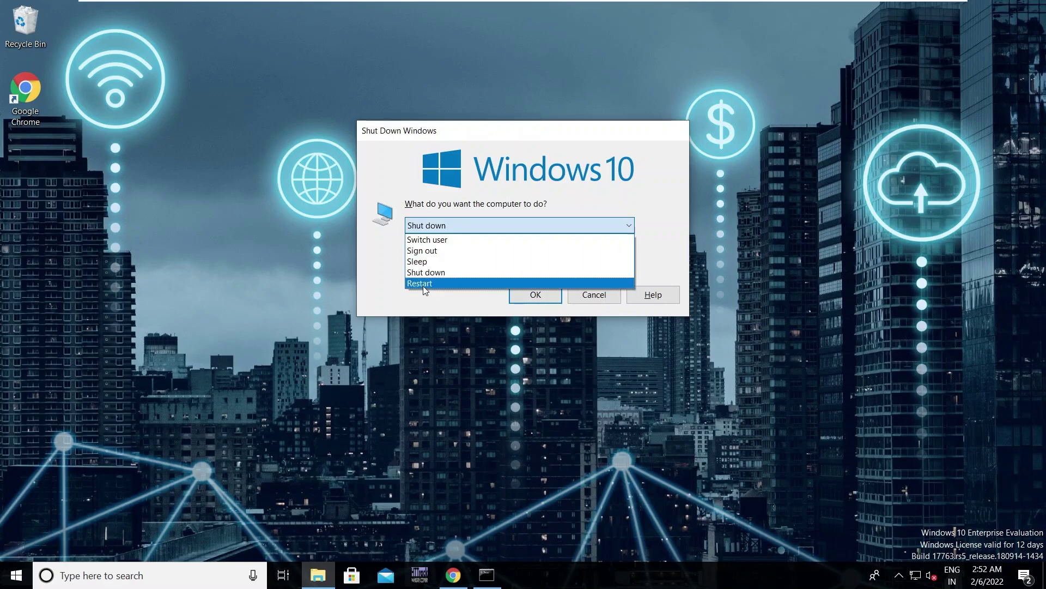
pyautogui.click(509, 282)
pyautogui.click(524, 295)
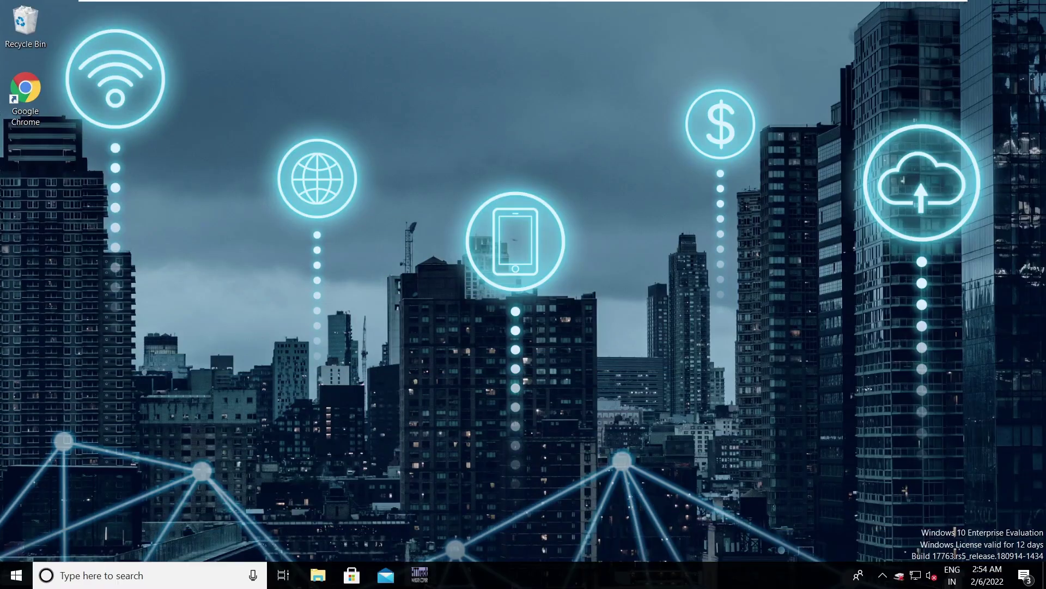
# Step: Open a new Command Prompt, run java -version to check the Java installation, and dismiss the Windows license notice
pyautogui.press('super+r')
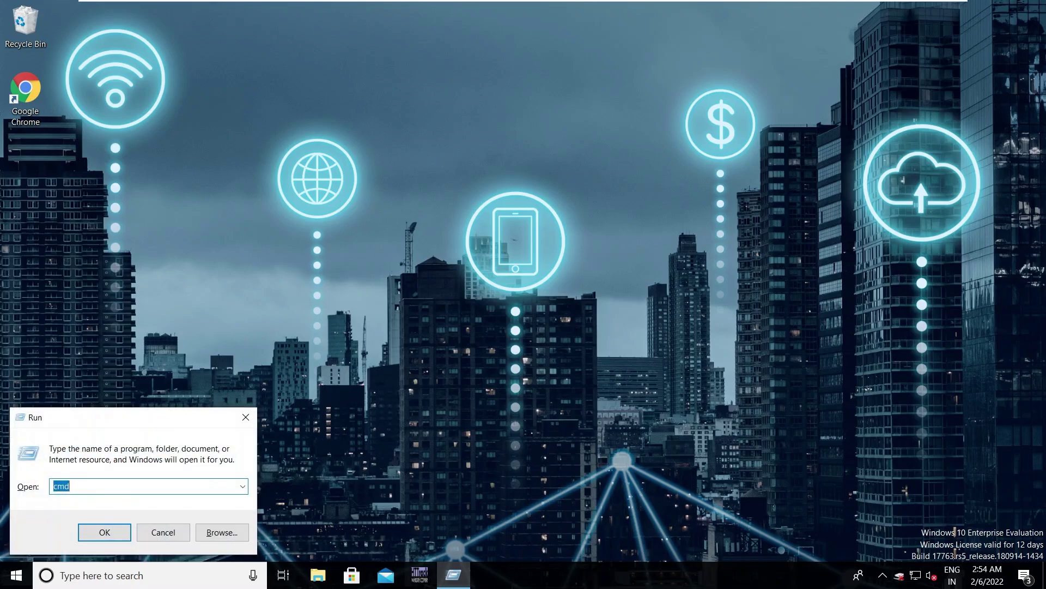
pyautogui.write('cmd')
pyautogui.press('Return')
pyautogui.write('java')
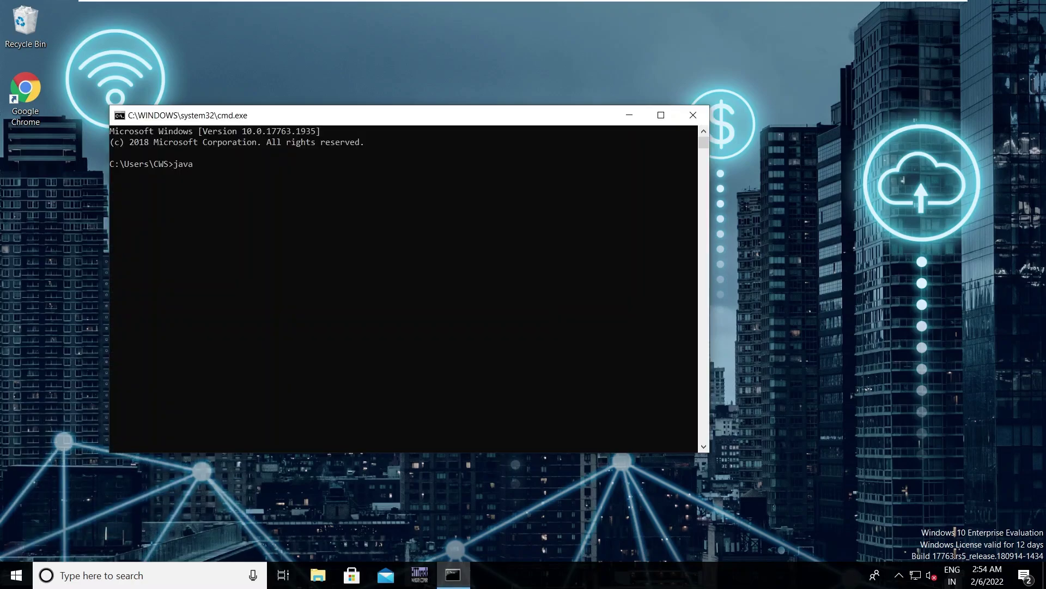
pyautogui.write(' -version')
pyautogui.press('Return')
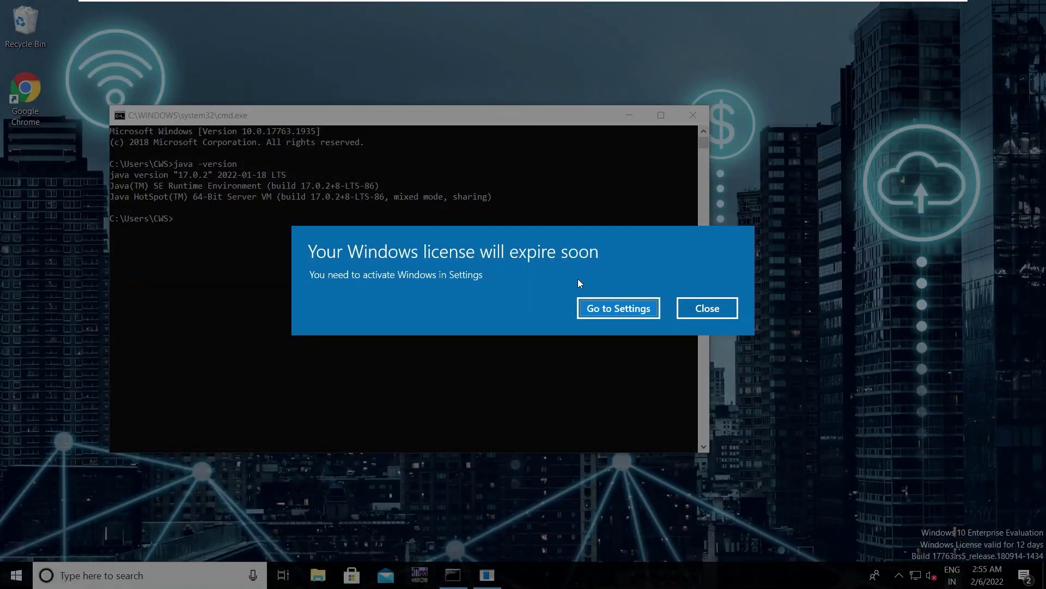
pyautogui.click(716, 301)
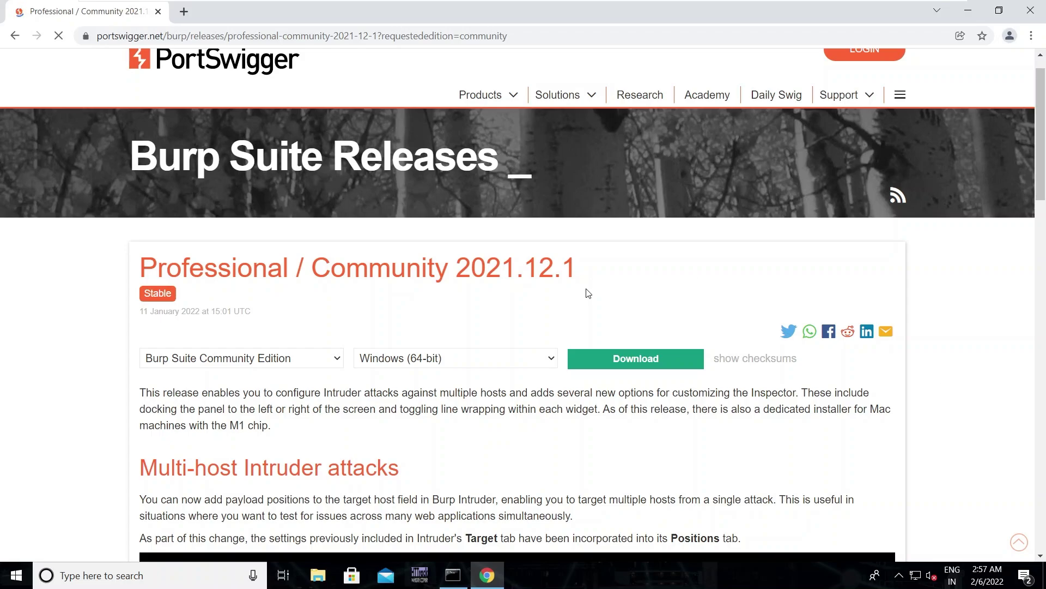
pyautogui.click(338, 359)
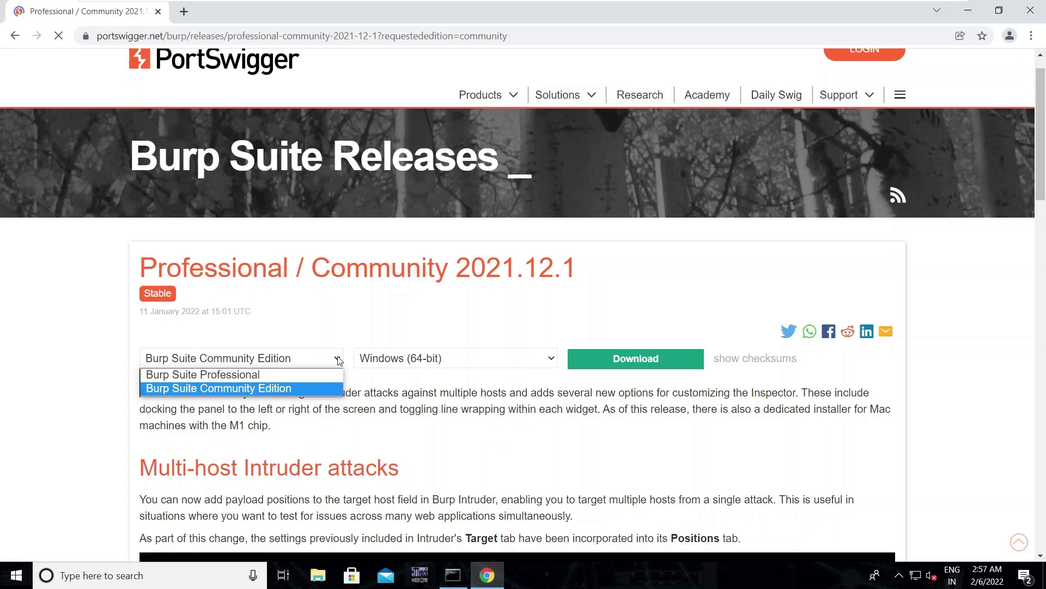
pyautogui.click(264, 376)
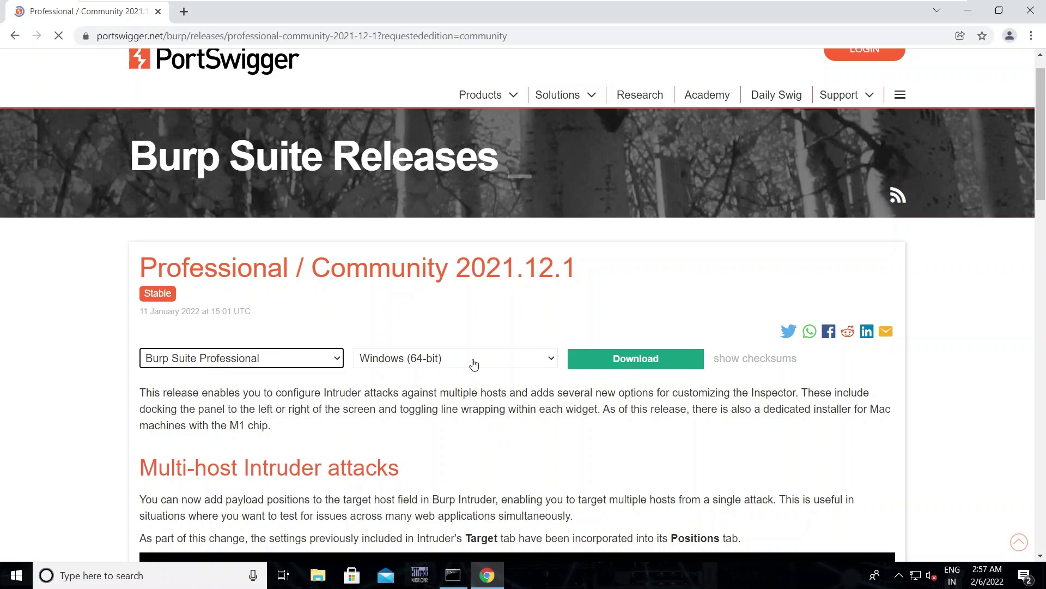
pyautogui.click(332, 361)
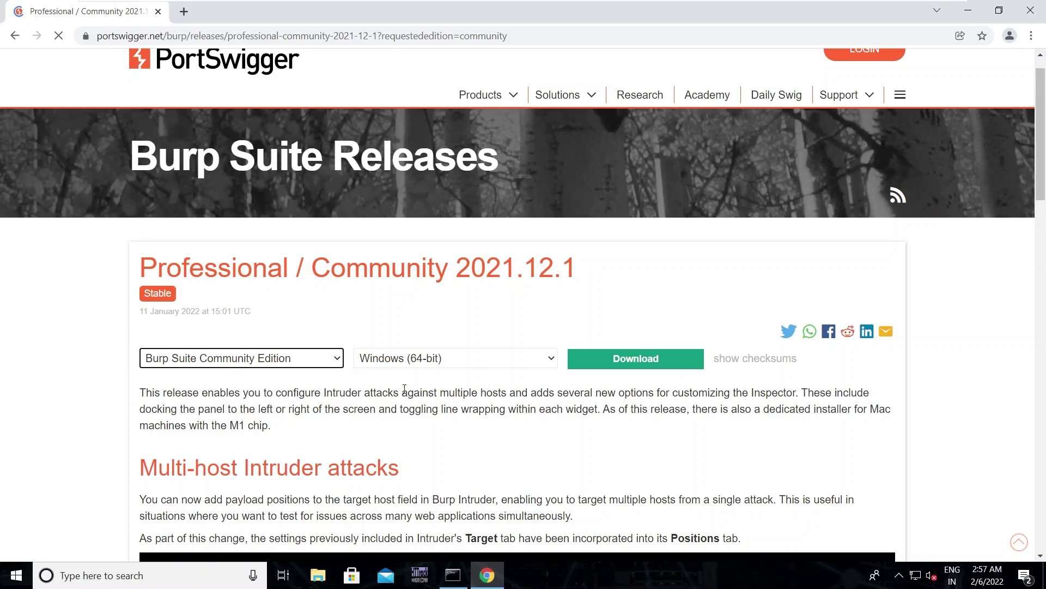
# Step: Download Burp Suite Community Edition 2021.12.1 for Windows (64-bit)
pyautogui.click(551, 362)
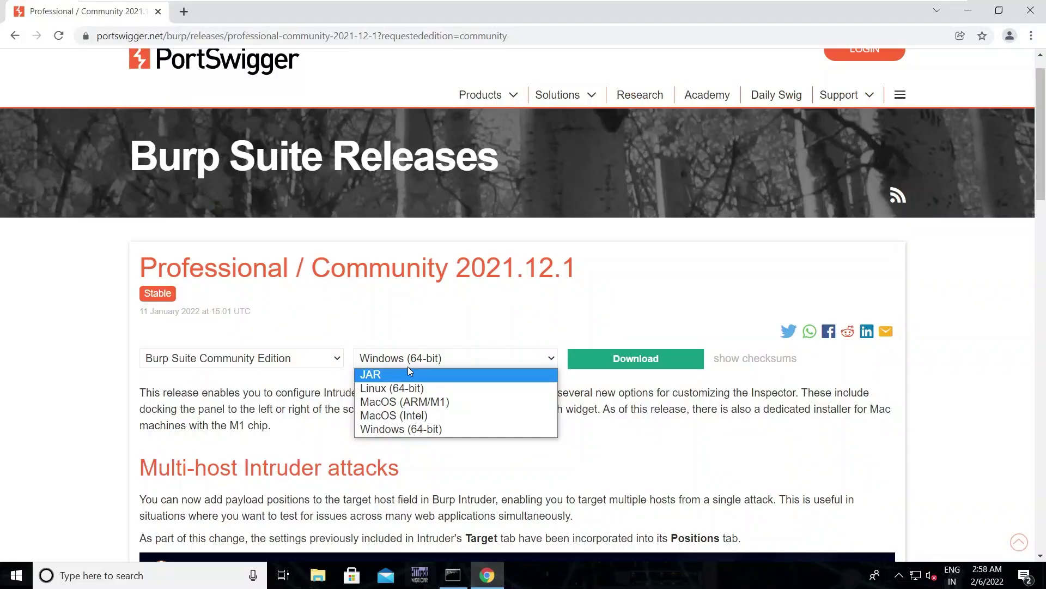
pyautogui.click(406, 430)
pyautogui.click(652, 363)
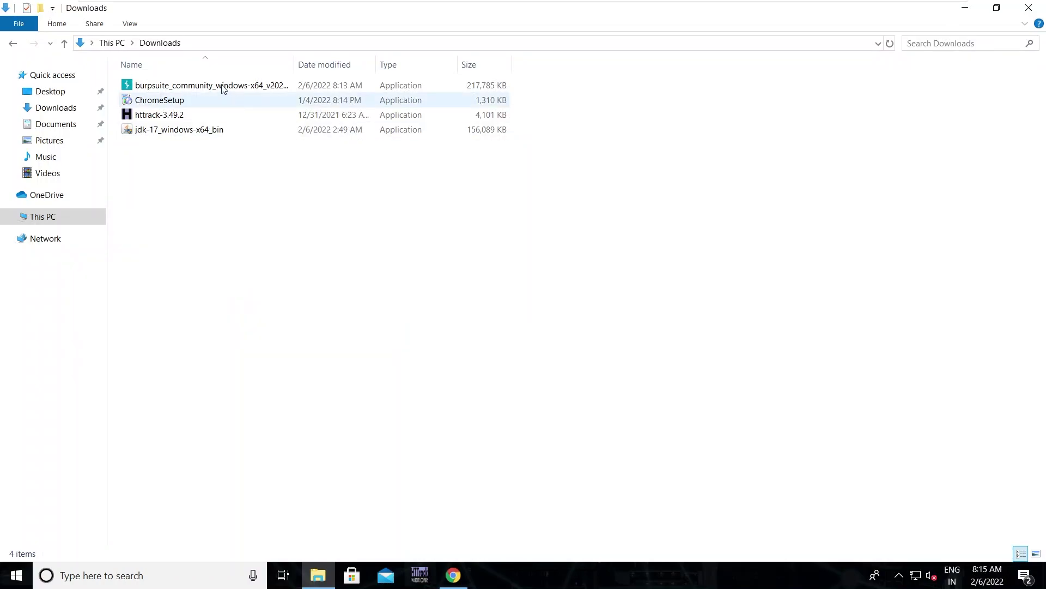
# Step: Install Burp Suite Community Edition from the installer in Downloads, keeping the default directory and Start Menu folder, and finish the setup
pyautogui.doubleClick(217, 85)
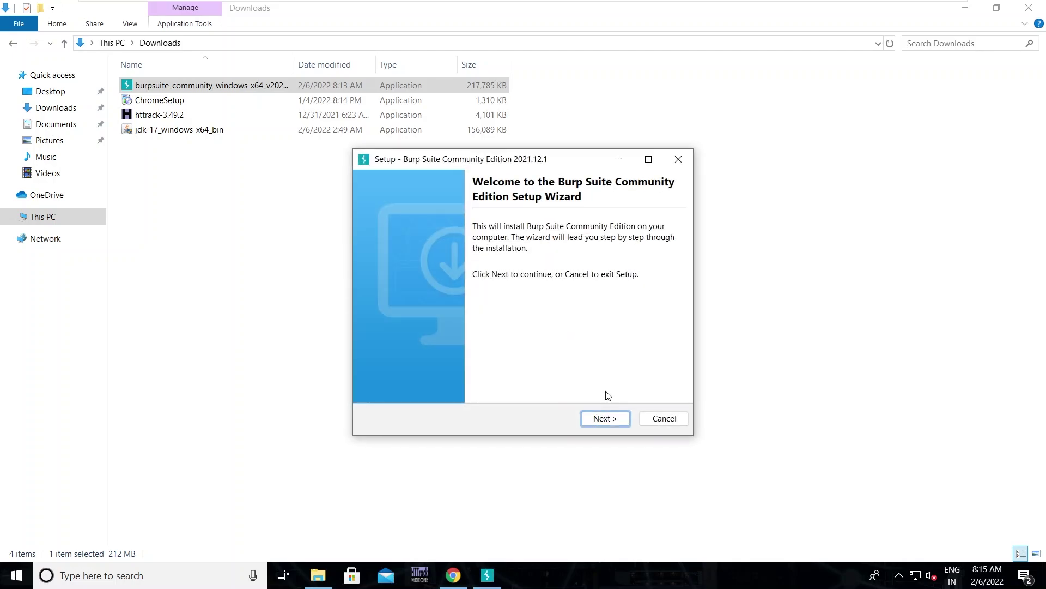
pyautogui.click(612, 418)
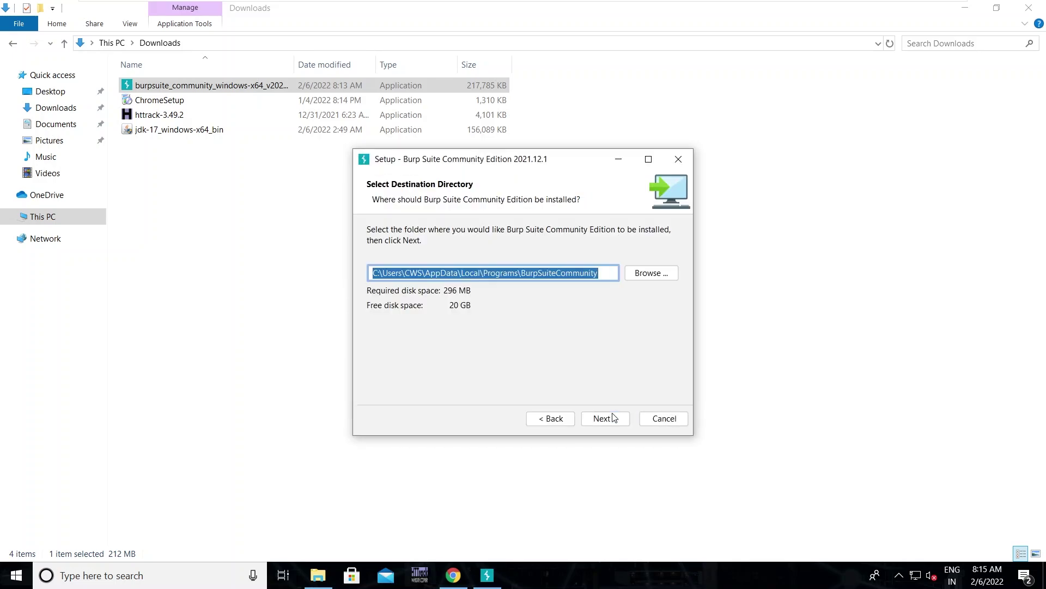
pyautogui.click(613, 418)
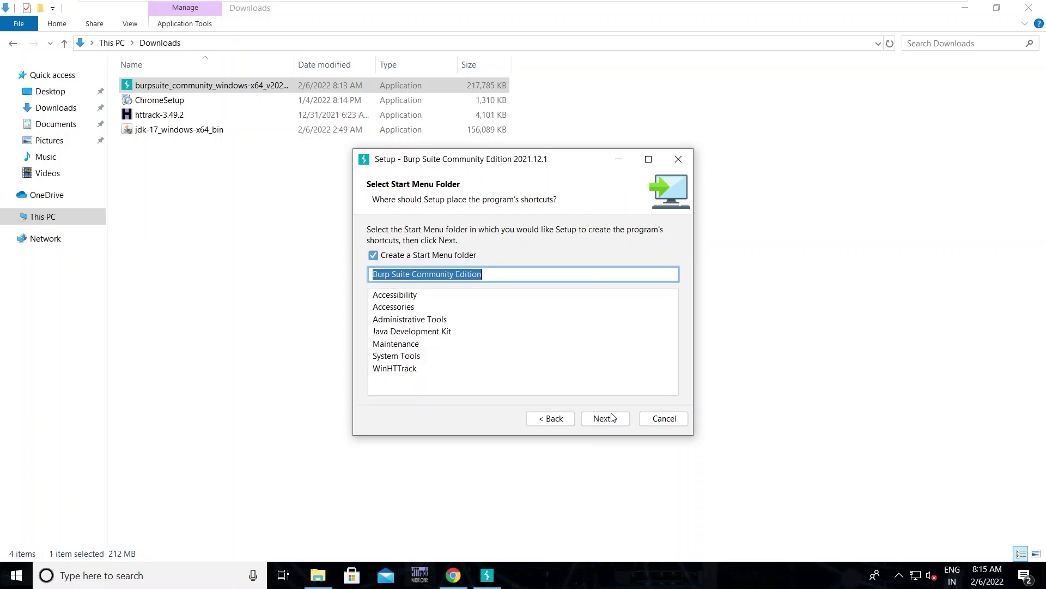
pyautogui.click(610, 418)
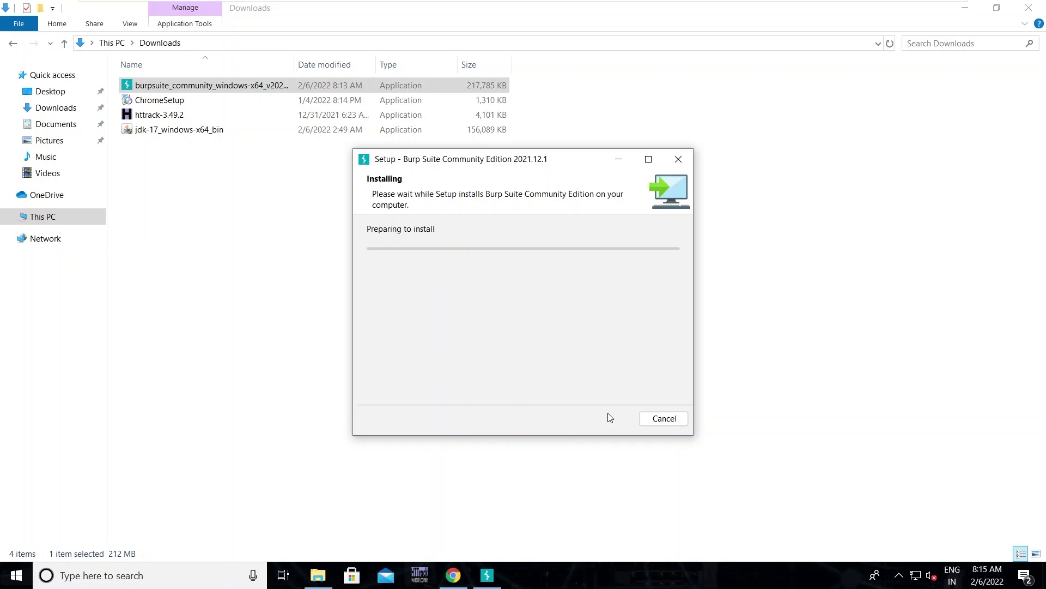
pyautogui.click(648, 158)
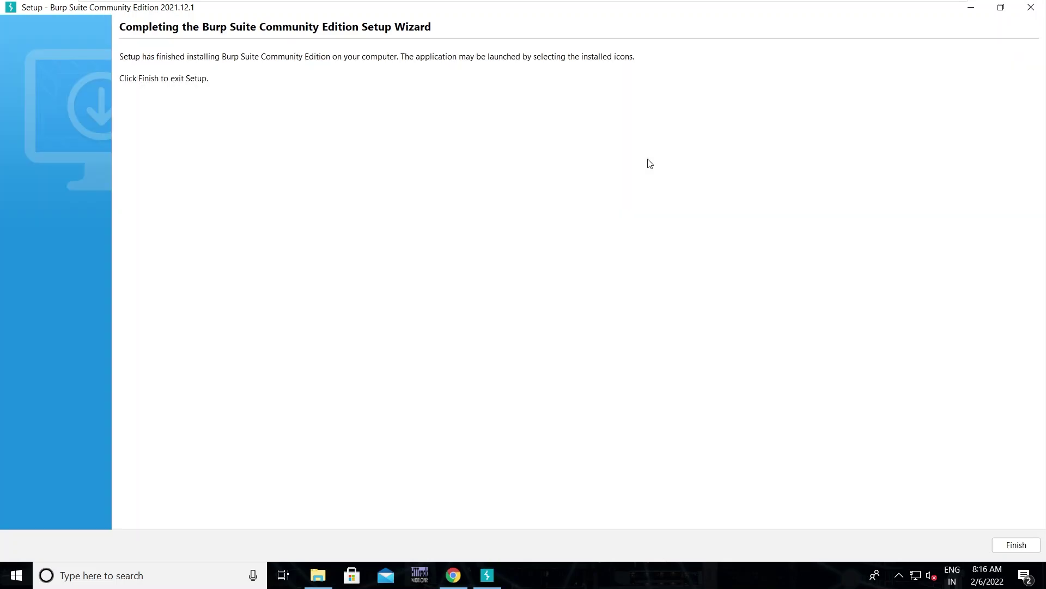
pyautogui.click(1028, 546)
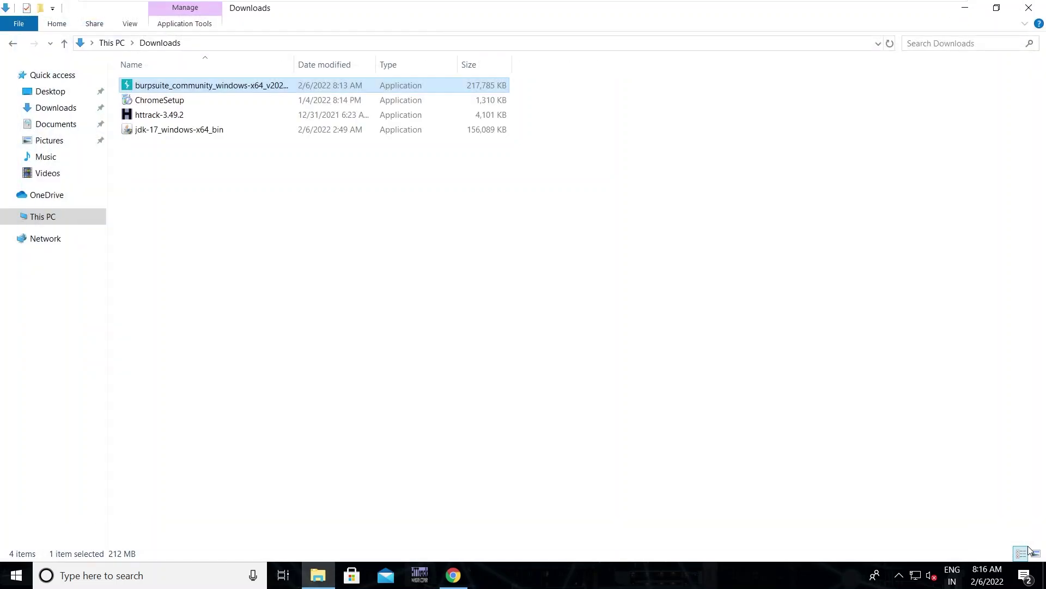
# Step: Minimize the Downloads folder, search Windows for burp, and launch Burp Suite Community Edition
pyautogui.click(755, 353)
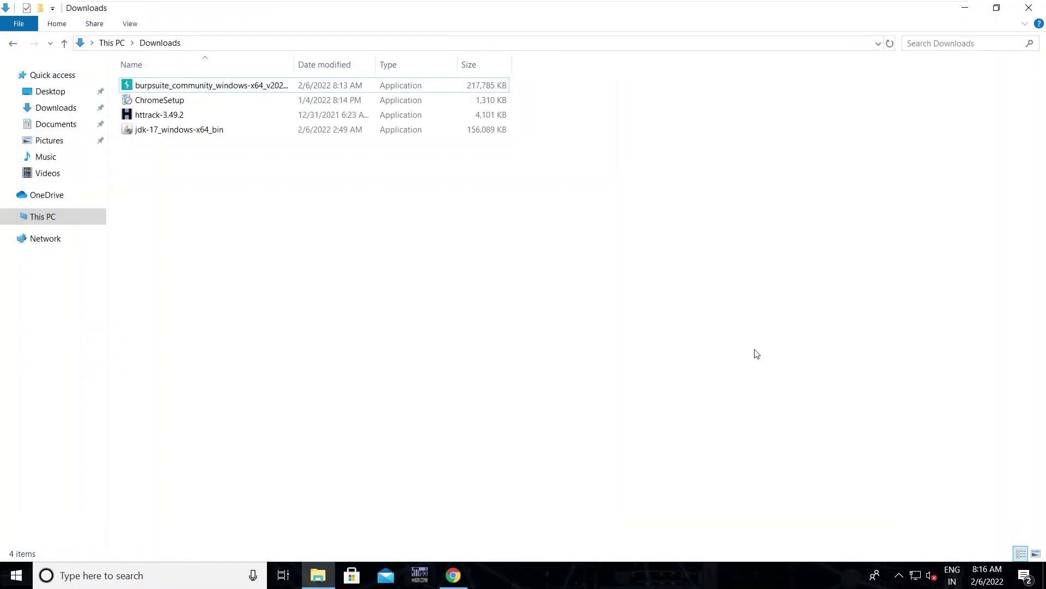
pyautogui.click(965, 8)
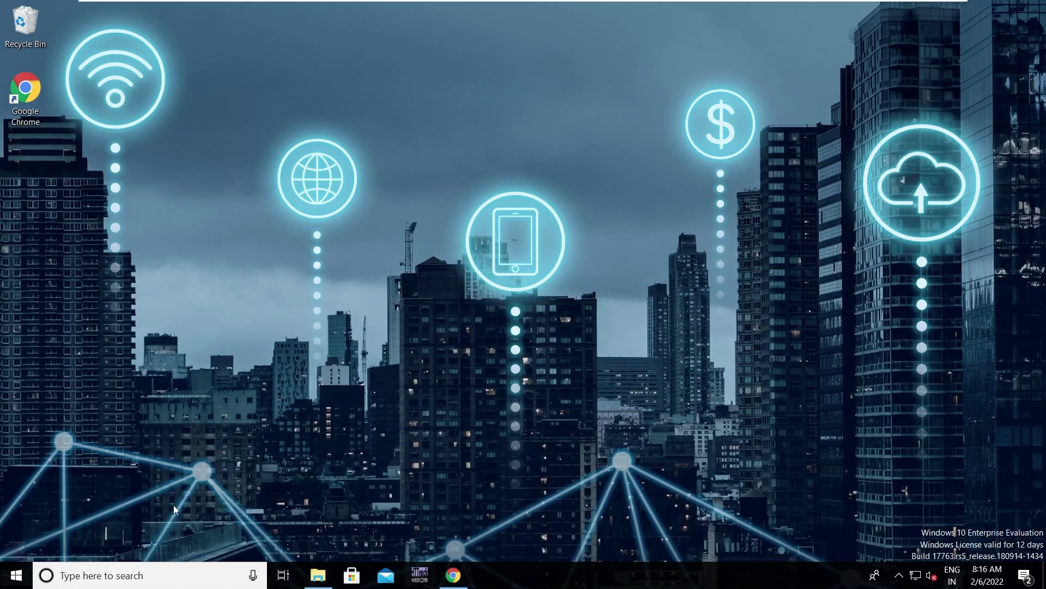
pyautogui.click(98, 581)
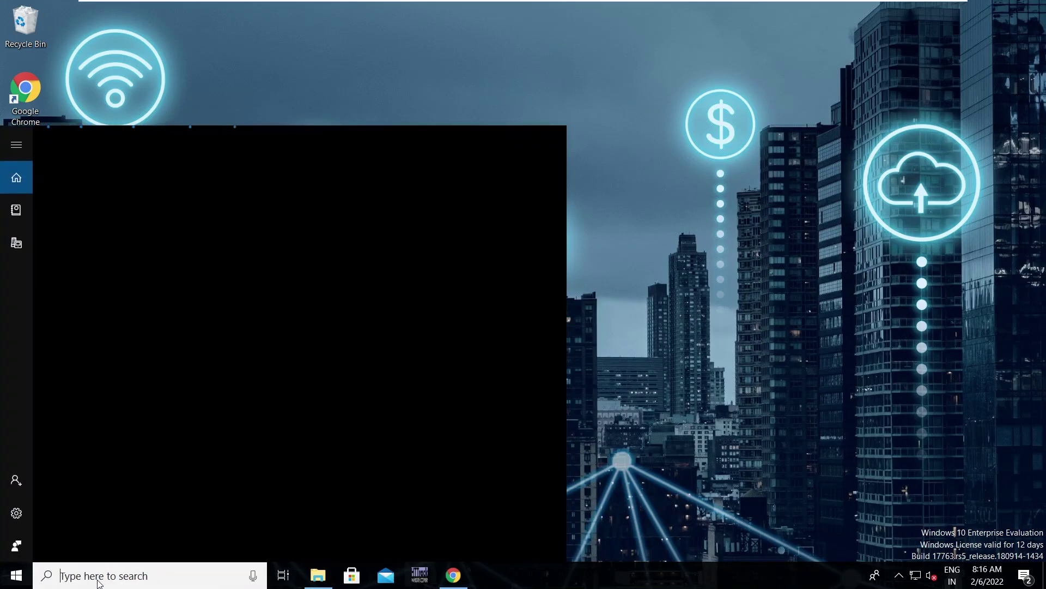
pyautogui.write('bur')
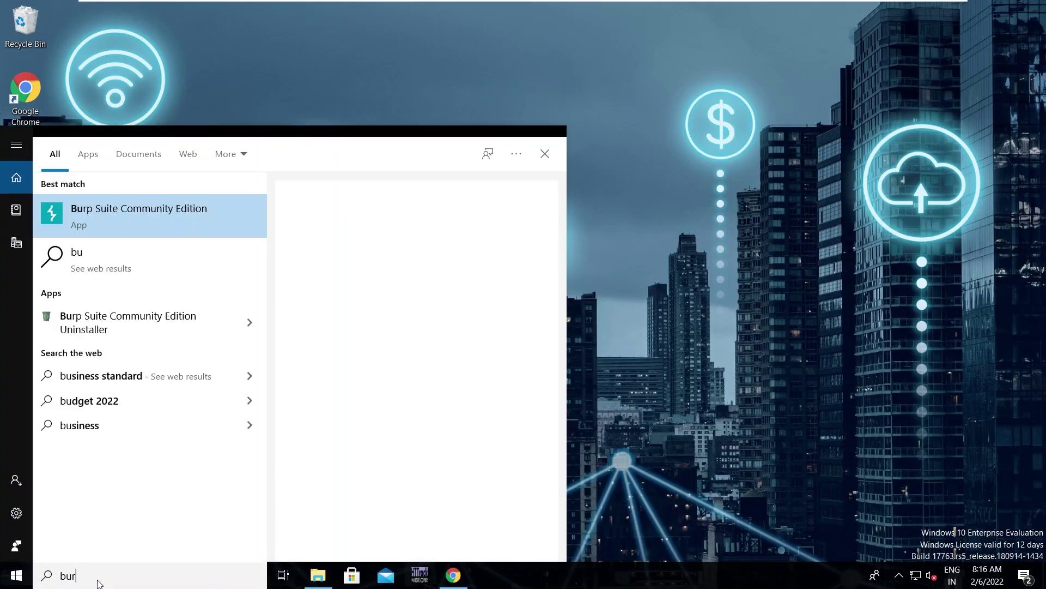
pyautogui.write('p')
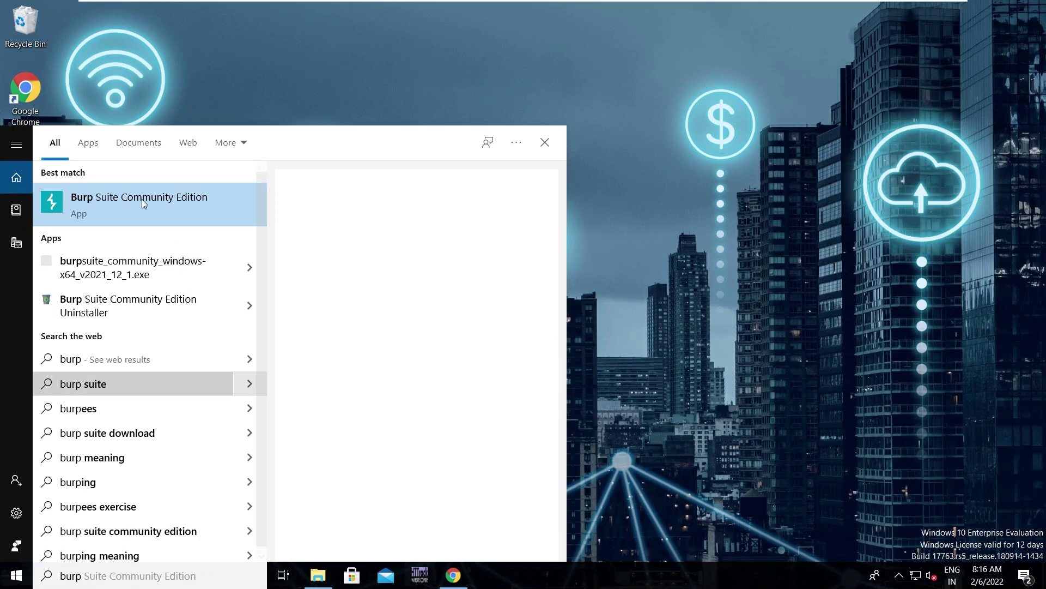
pyautogui.click(142, 200)
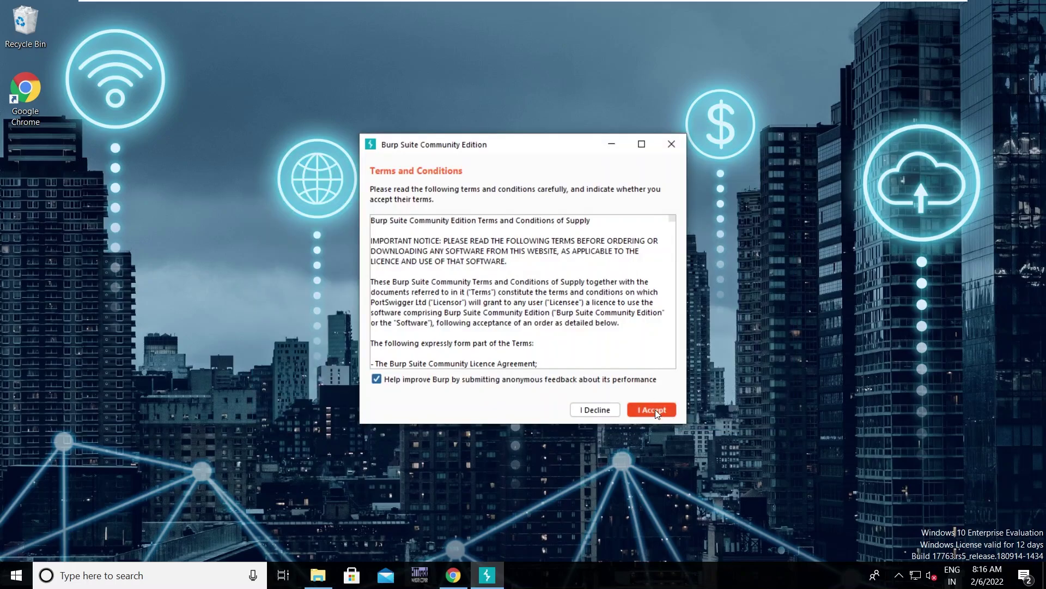
# Step: Accept the terms and conditions, start Burp with a temporary project and default settings, and open the Proxy tool in a maximized window
pyautogui.click(654, 410)
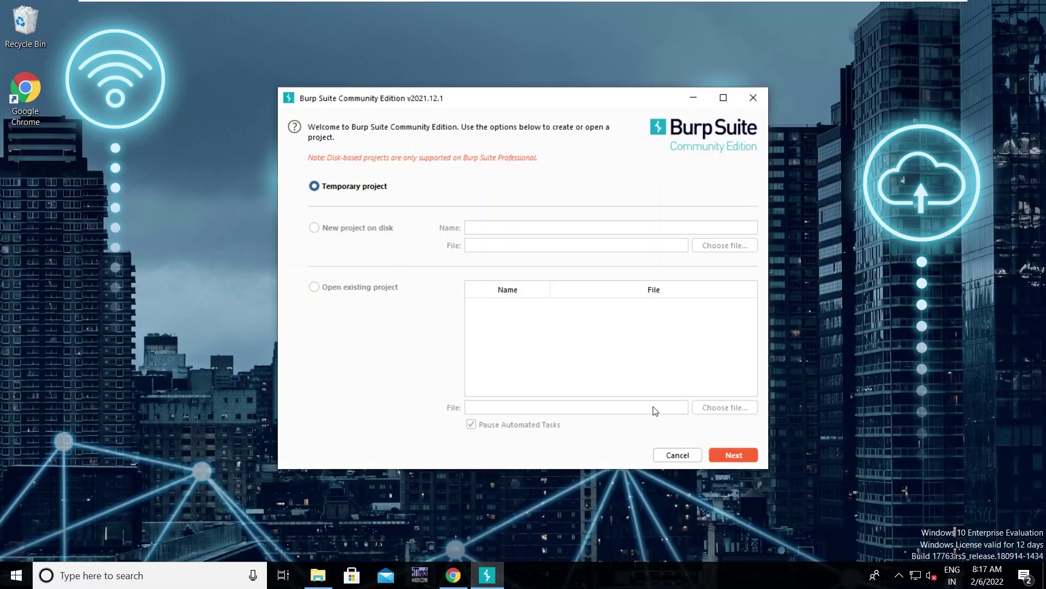
pyautogui.click(728, 450)
pyautogui.click(729, 454)
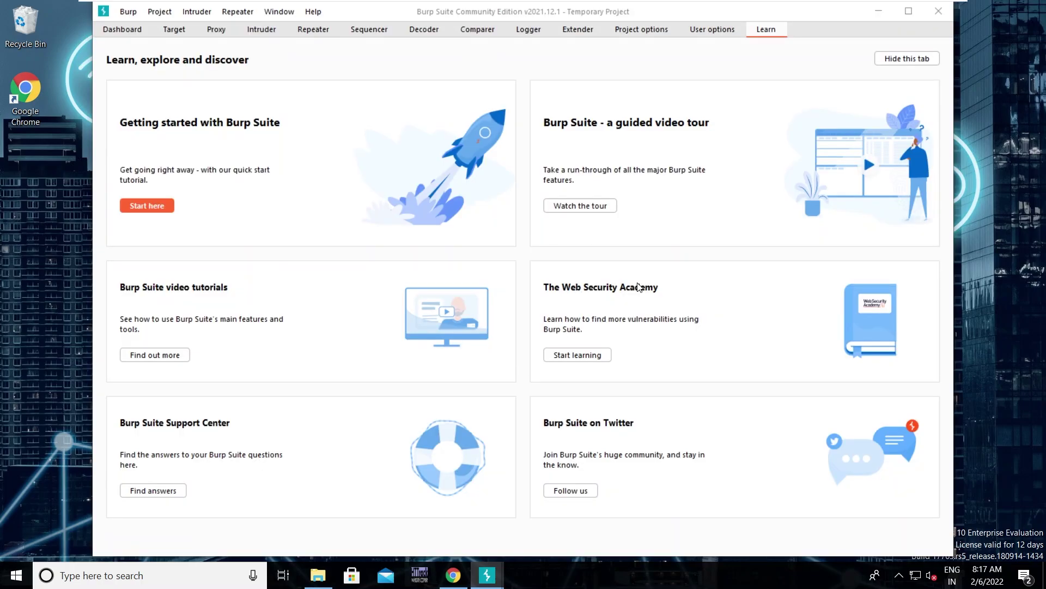
pyautogui.click(910, 13)
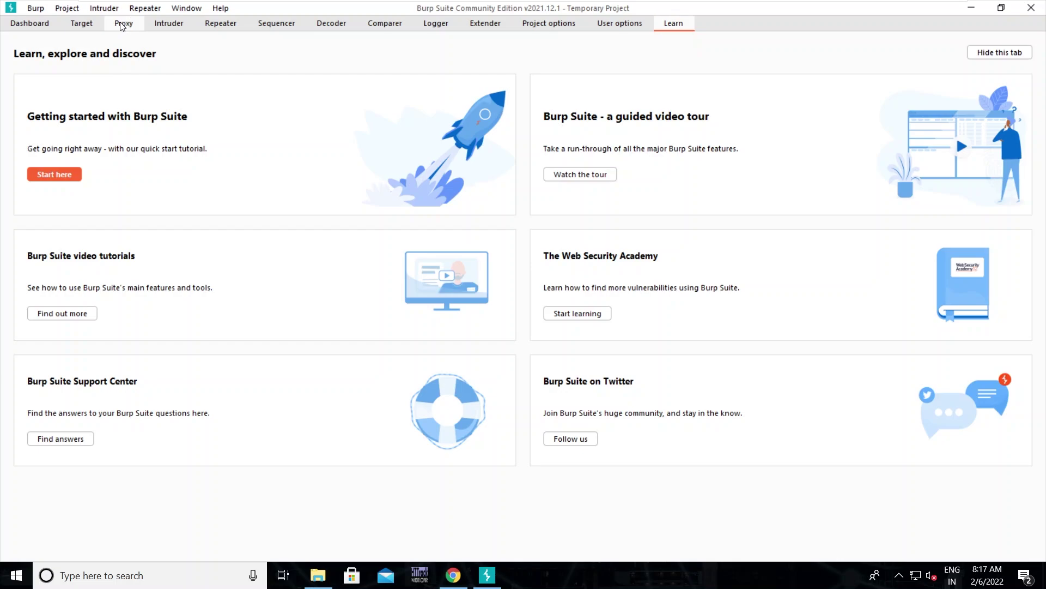
pyautogui.click(122, 25)
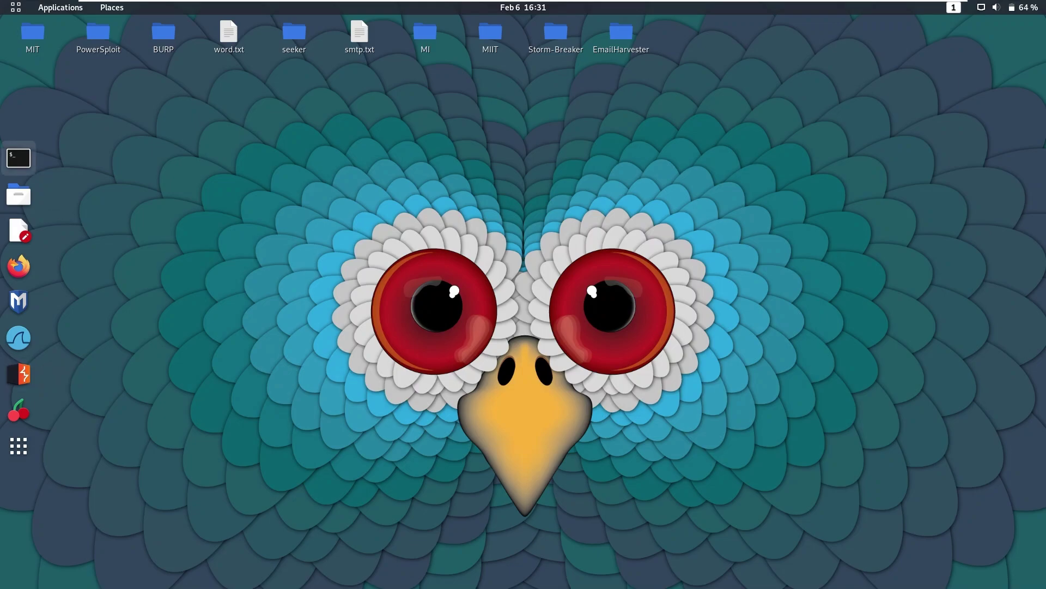
# Step: On the Kali Linux machine, run burpsuite from a terminal, deleting the old temporary files and dismissing the update offer
pyautogui.click(24, 148)
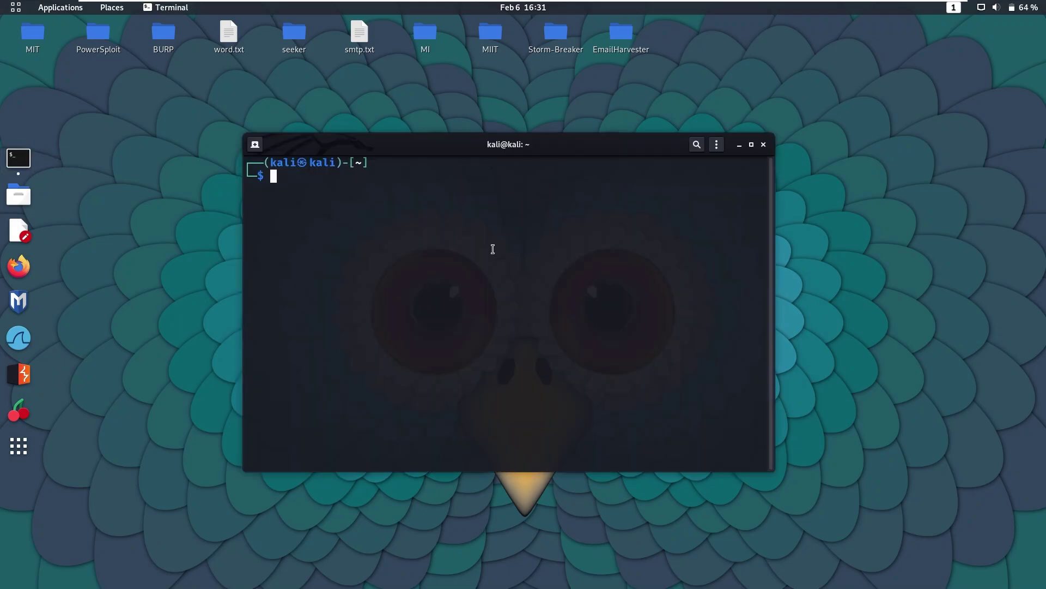
pyautogui.write('burpsuite')
pyautogui.press('Return')
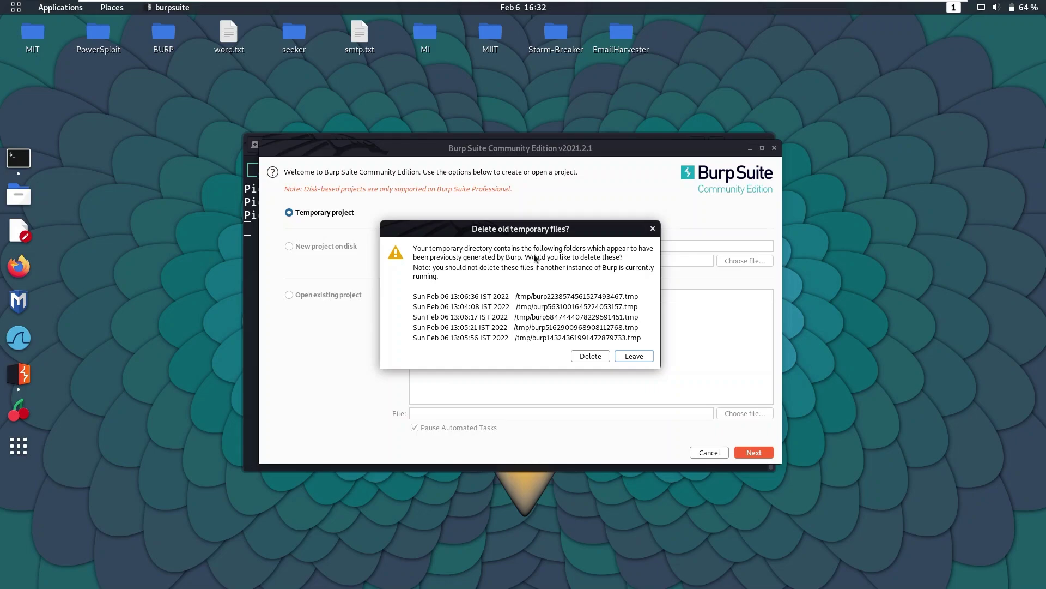
pyautogui.click(595, 356)
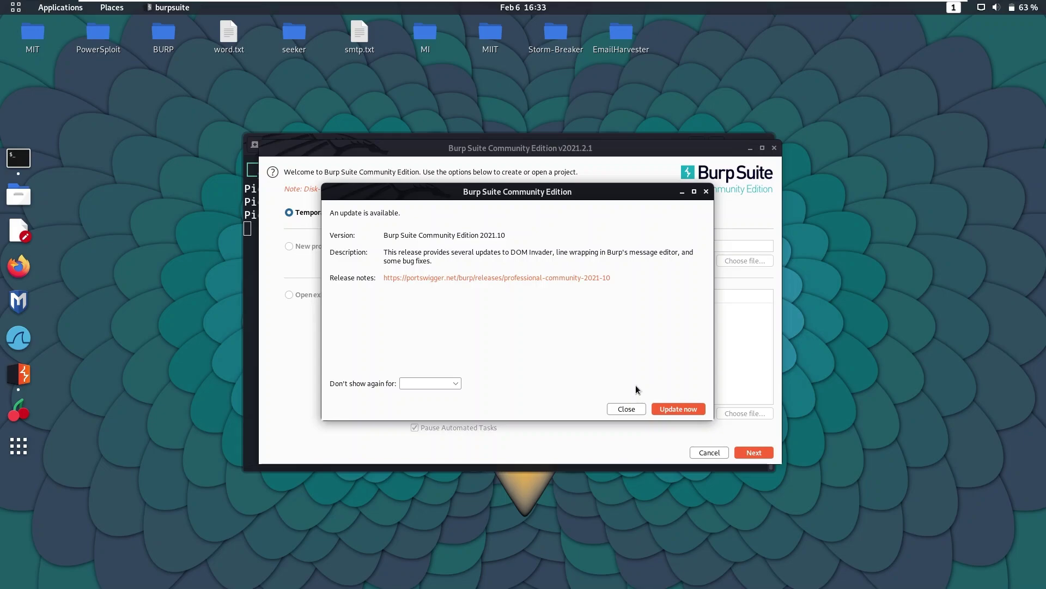
pyautogui.click(626, 408)
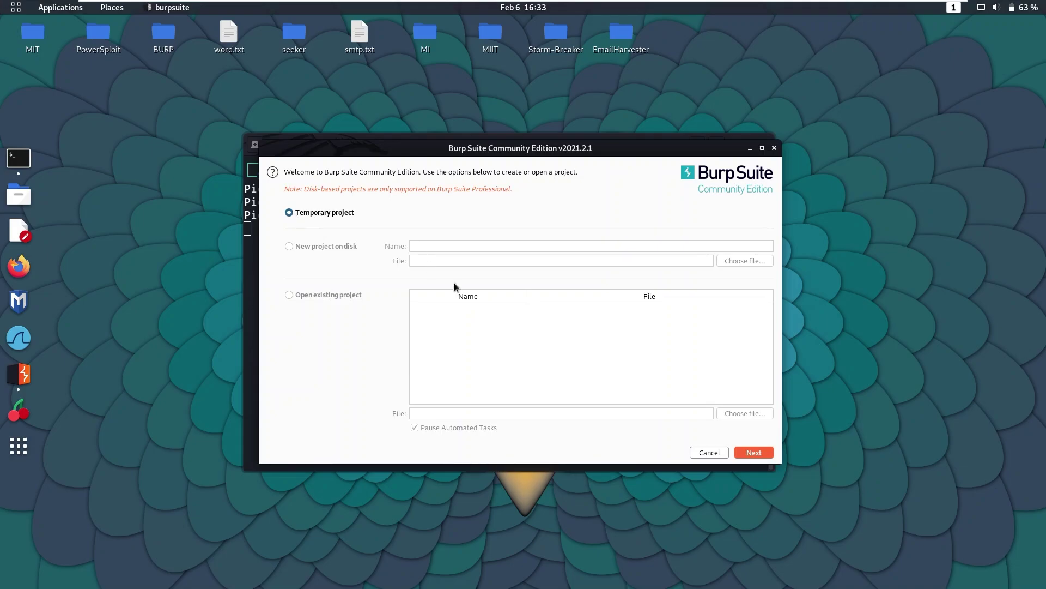
# Step: Start a temporary project in a maximized window and show the Proxy options with the proxy listeners
pyautogui.click(757, 450)
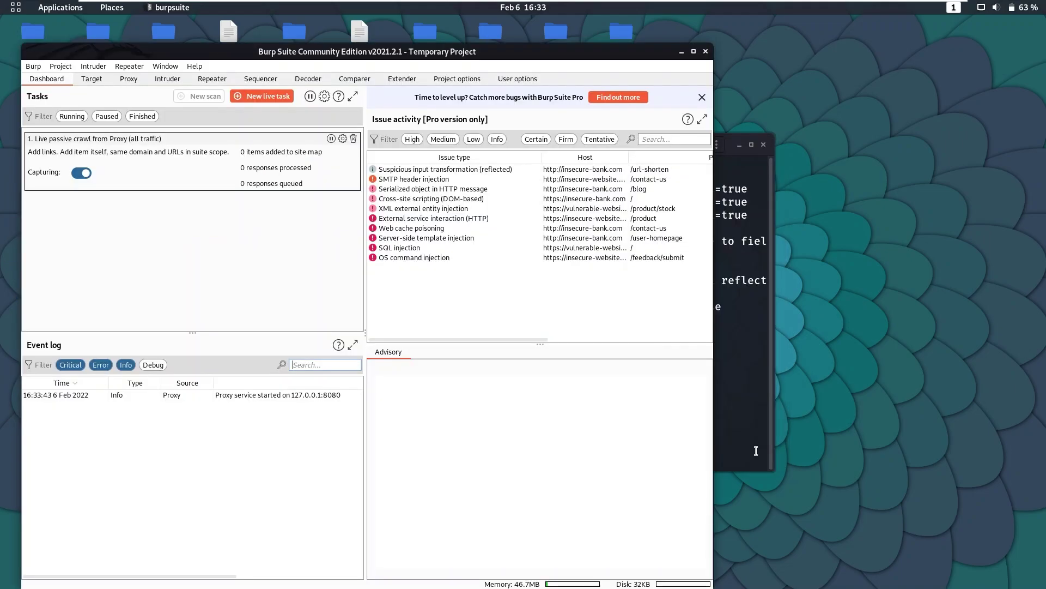
pyautogui.click(694, 52)
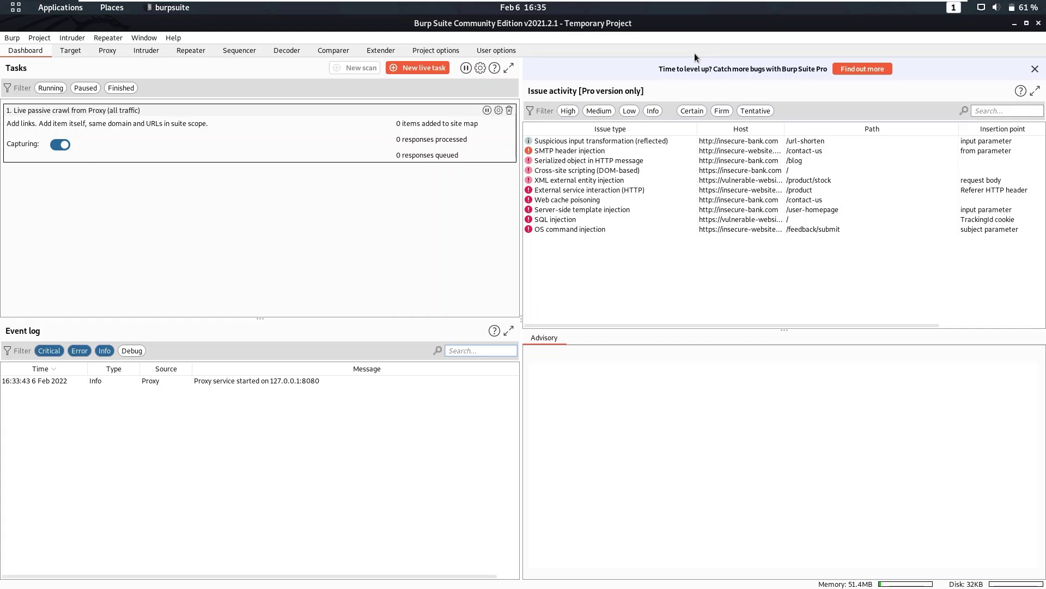
pyautogui.moveTo(135, 3)
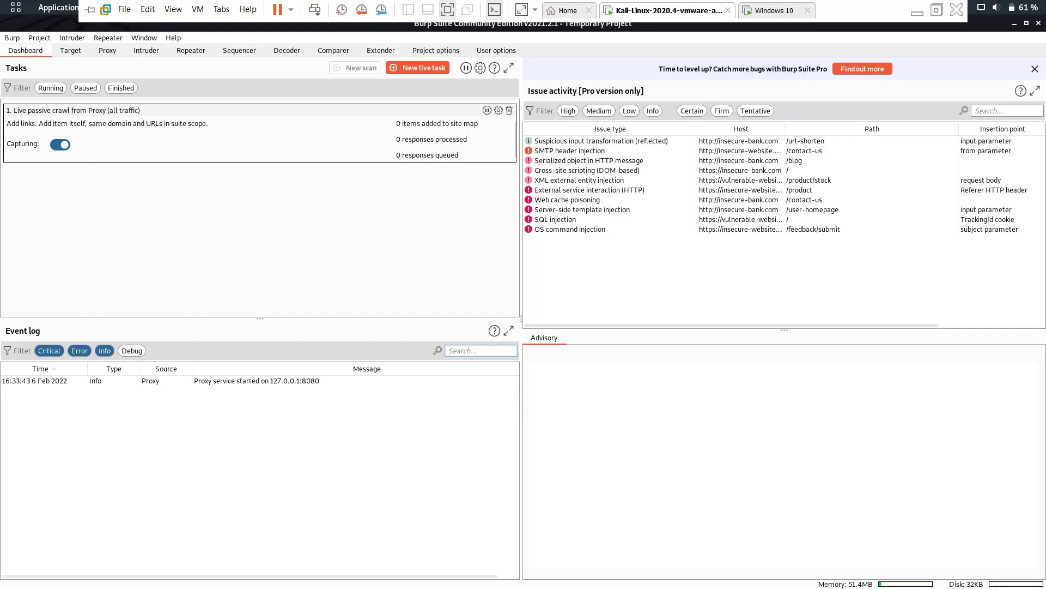
pyautogui.click(105, 54)
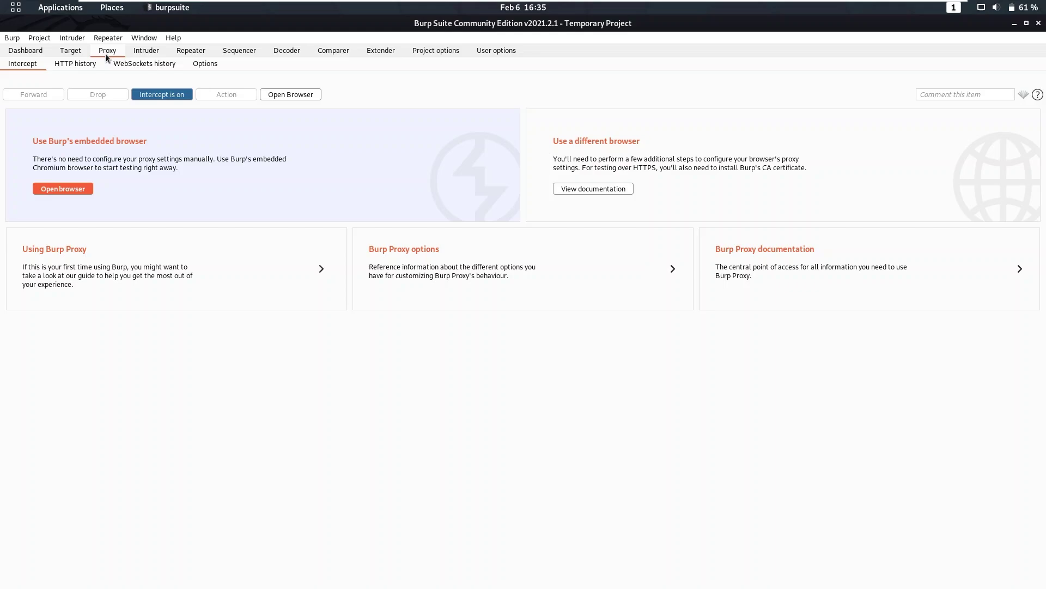
pyautogui.click(205, 64)
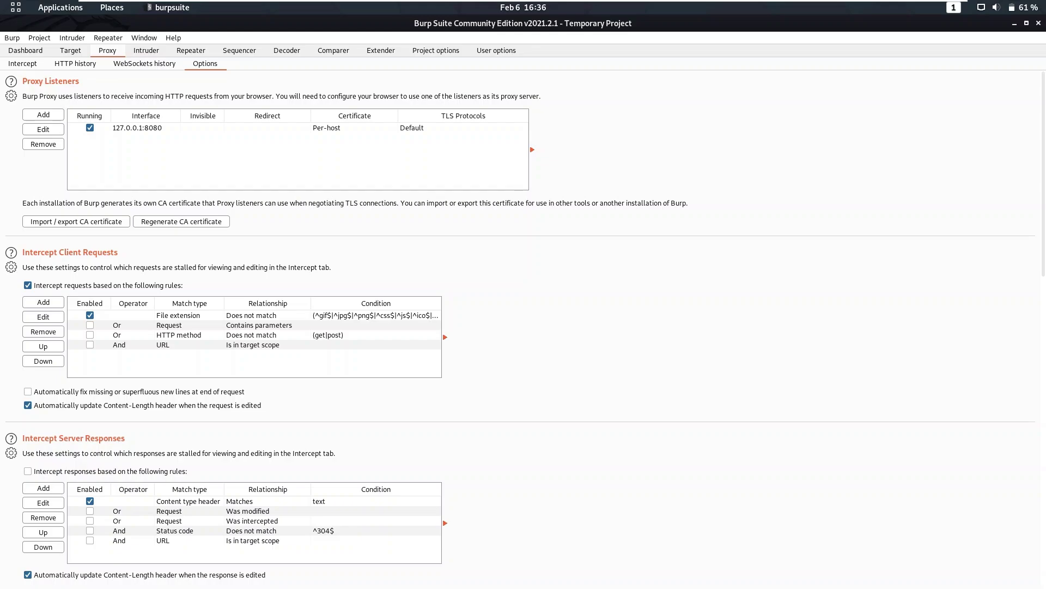
pyautogui.click(43, 114)
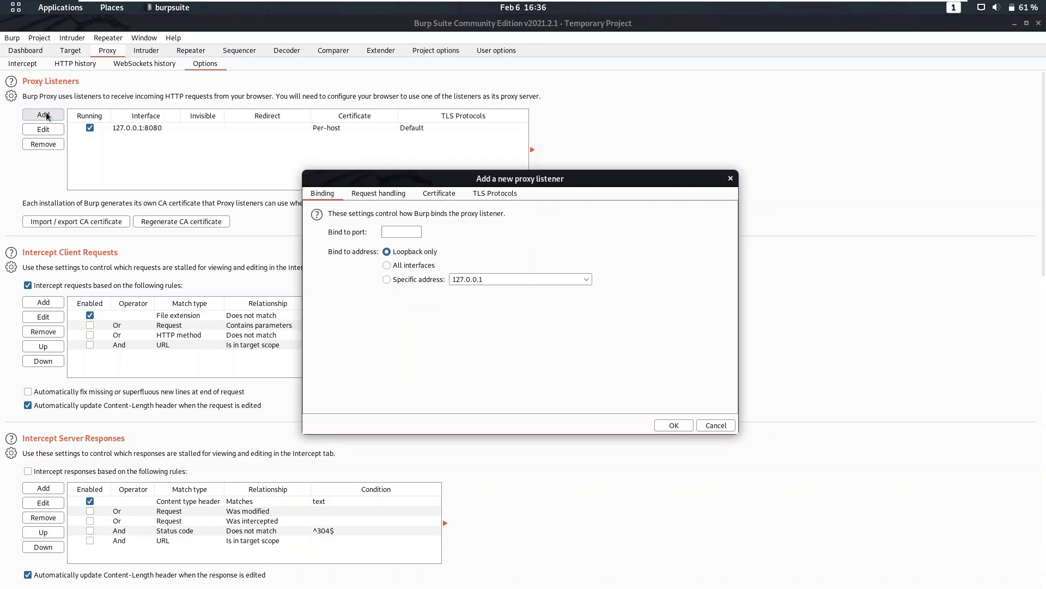
pyautogui.click(402, 233)
pyautogui.click(674, 425)
pyautogui.press('Escape')
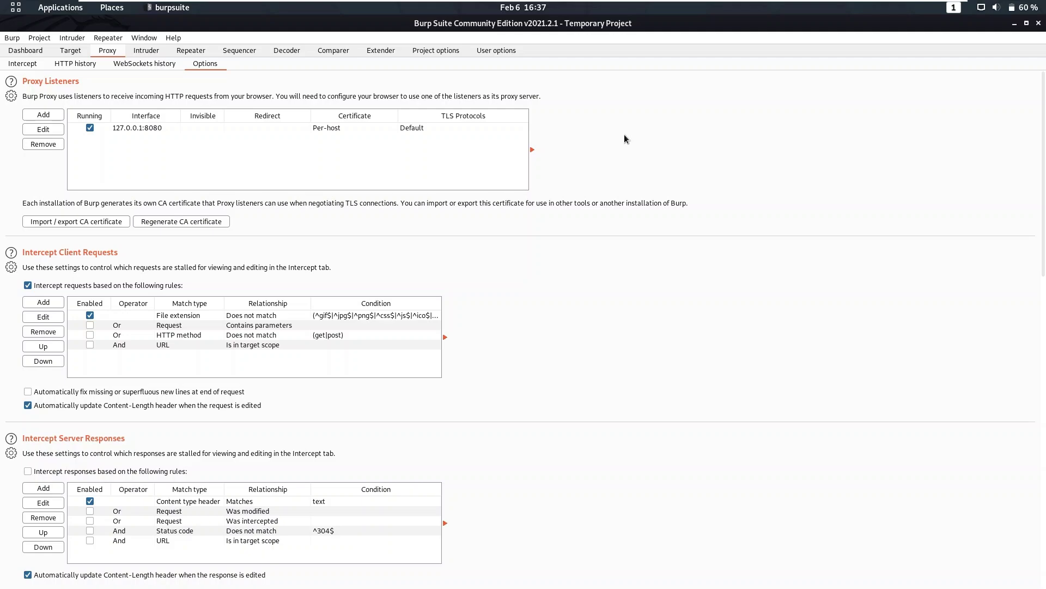
# Step: Minimize Burp Suite, open Firefox, search its preferences for proxy, and open the network connection settings
pyautogui.click(1015, 22)
pyautogui.click(18, 267)
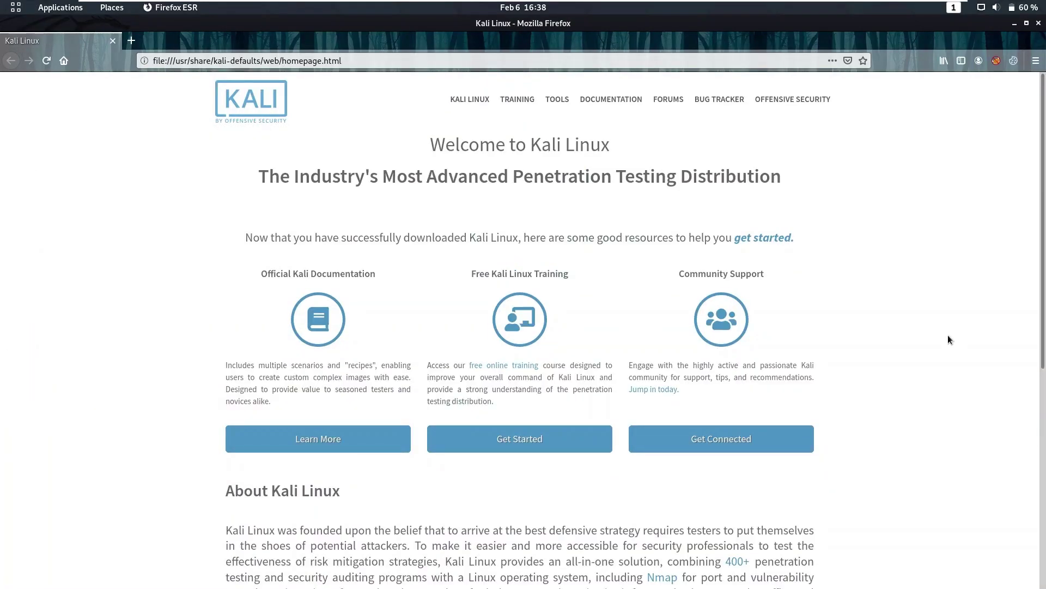
pyautogui.click(1035, 61)
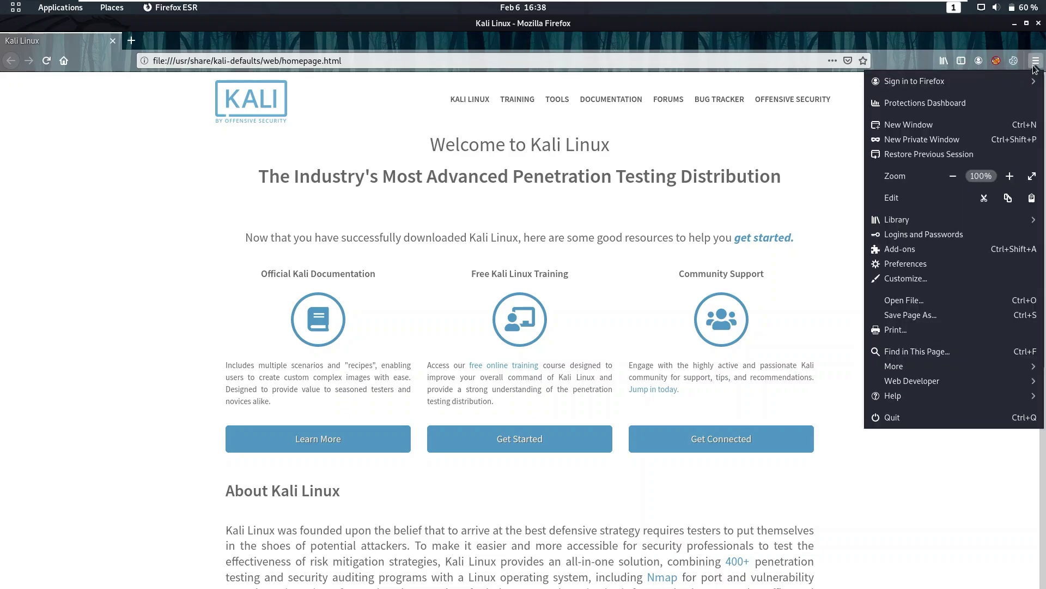
pyautogui.click(920, 264)
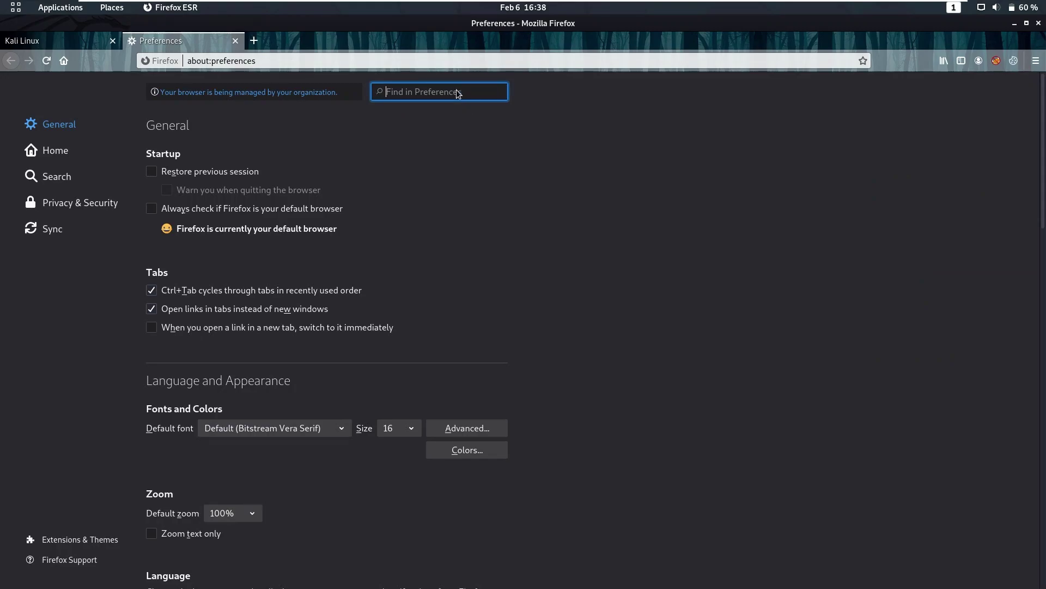
pyautogui.write('proxy')
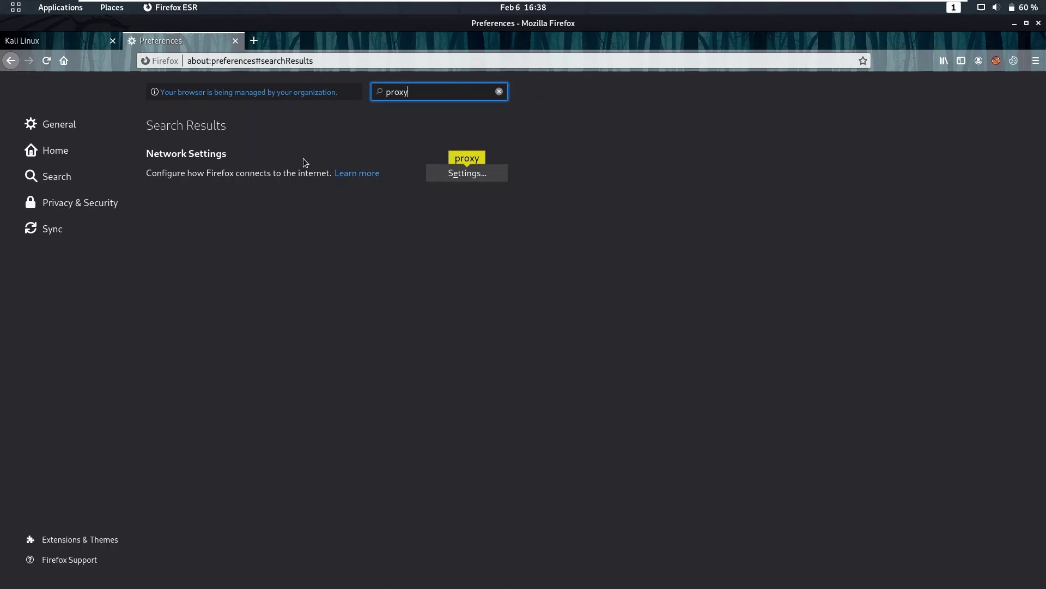
pyautogui.click(492, 176)
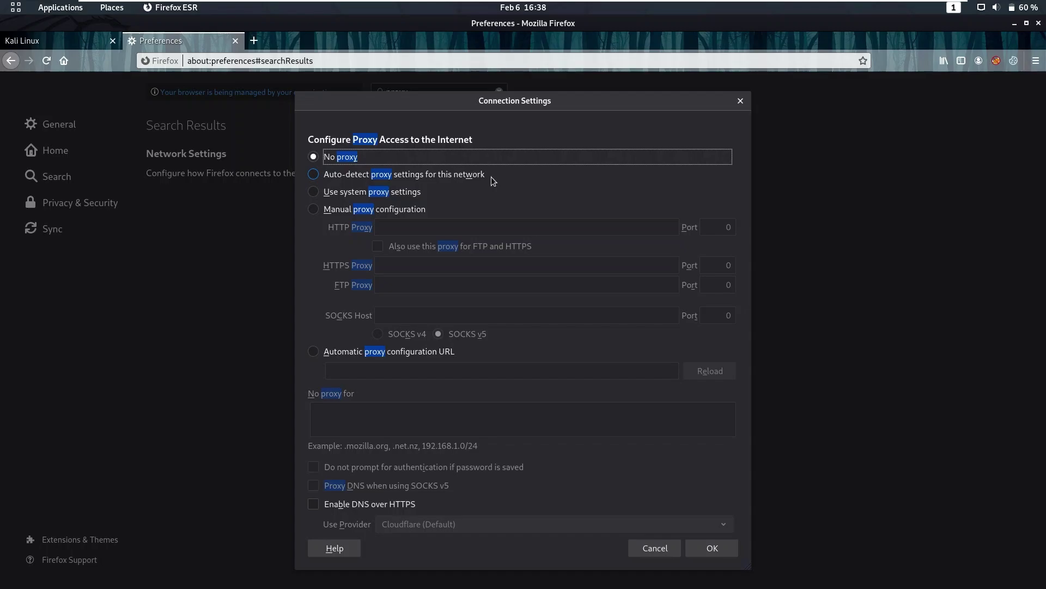
# Step: Select manual proxy configuration and set the HTTP proxy to 127.0.0.1 with port 8080
pyautogui.click(315, 213)
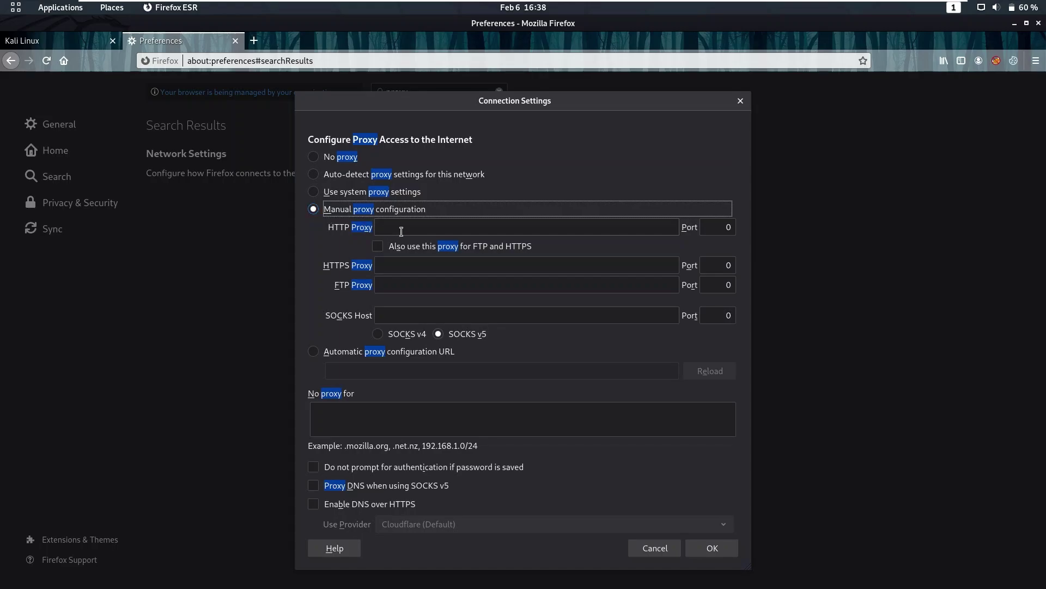
pyautogui.click(406, 225)
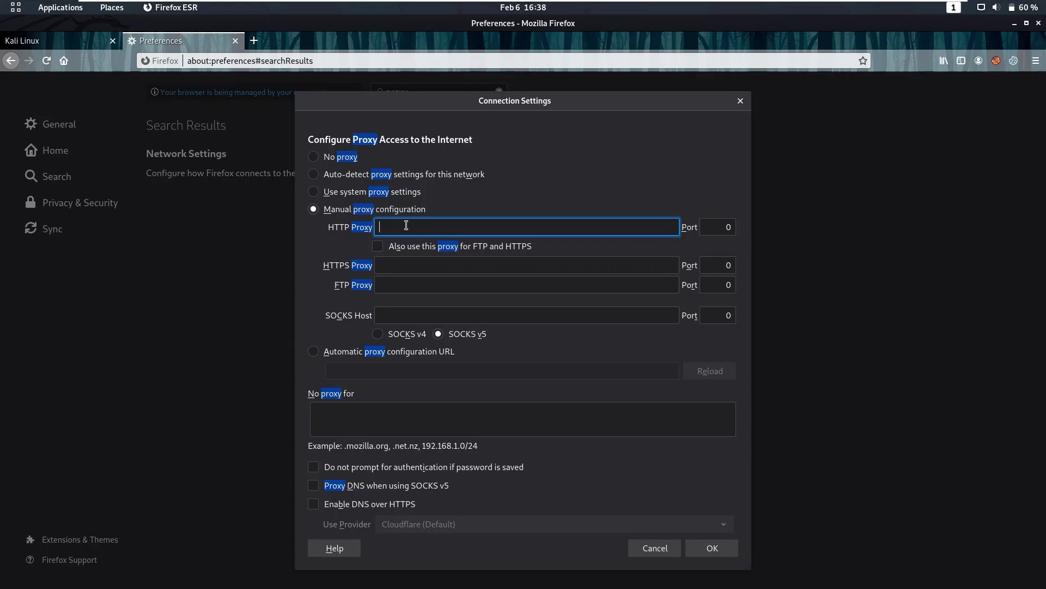
pyautogui.write('127.0.0.1')
pyautogui.click(732, 229)
pyautogui.press('BackSpace')
pyautogui.write('8080')
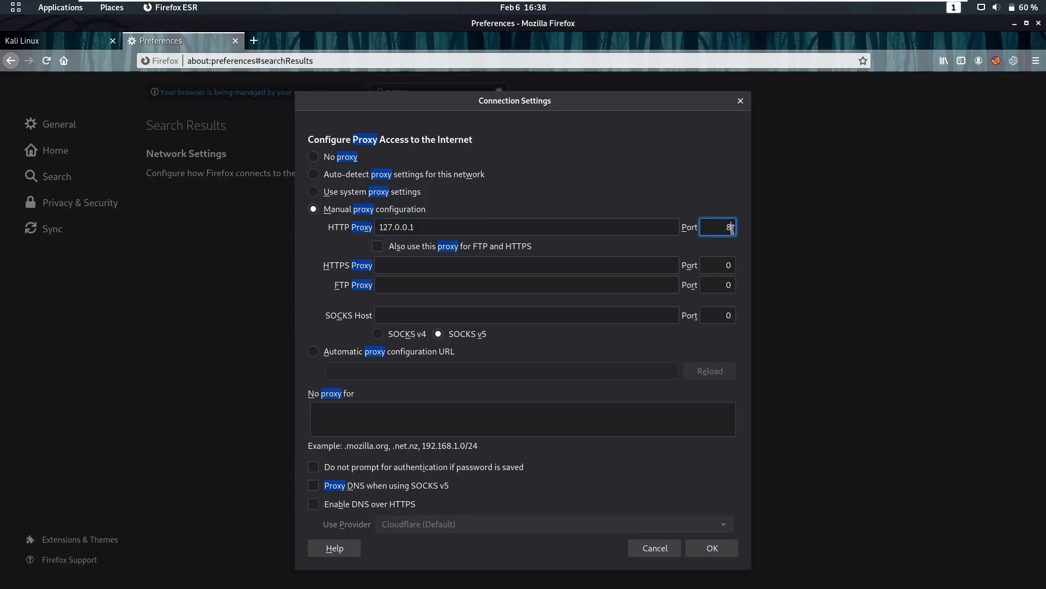